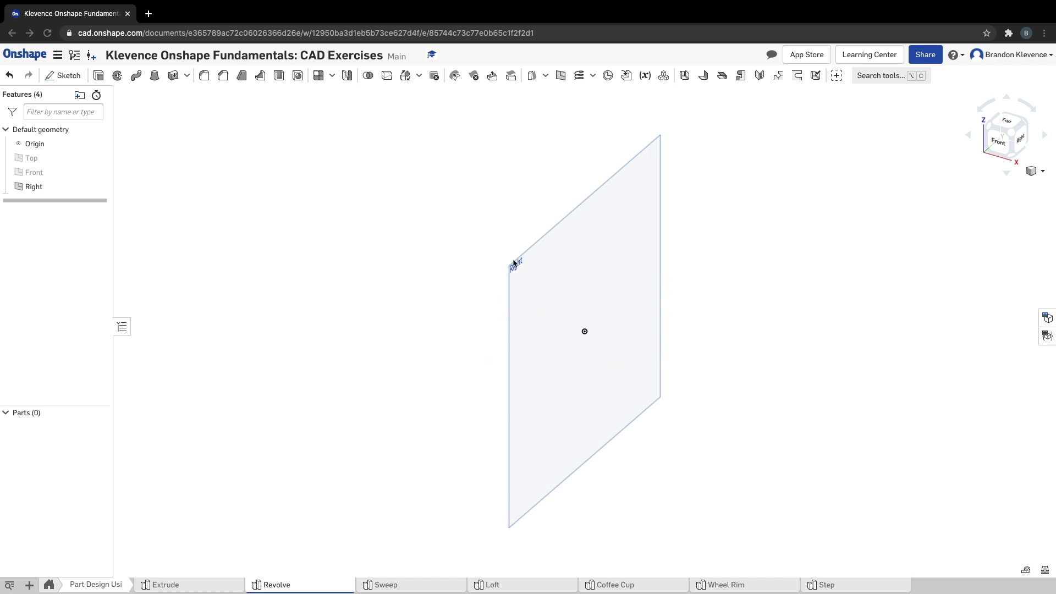
Create a new sketch on the Right plane and view it normal to the plane
{"action": "left_click", "coordinate": [80, 80]}
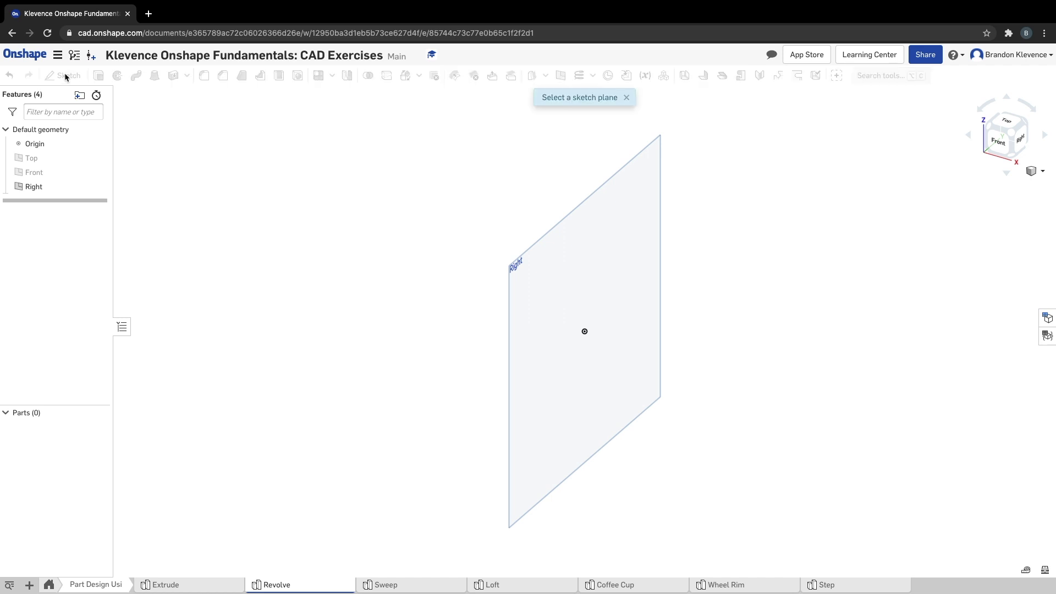
{"action": "left_click", "coordinate": [589, 254]}
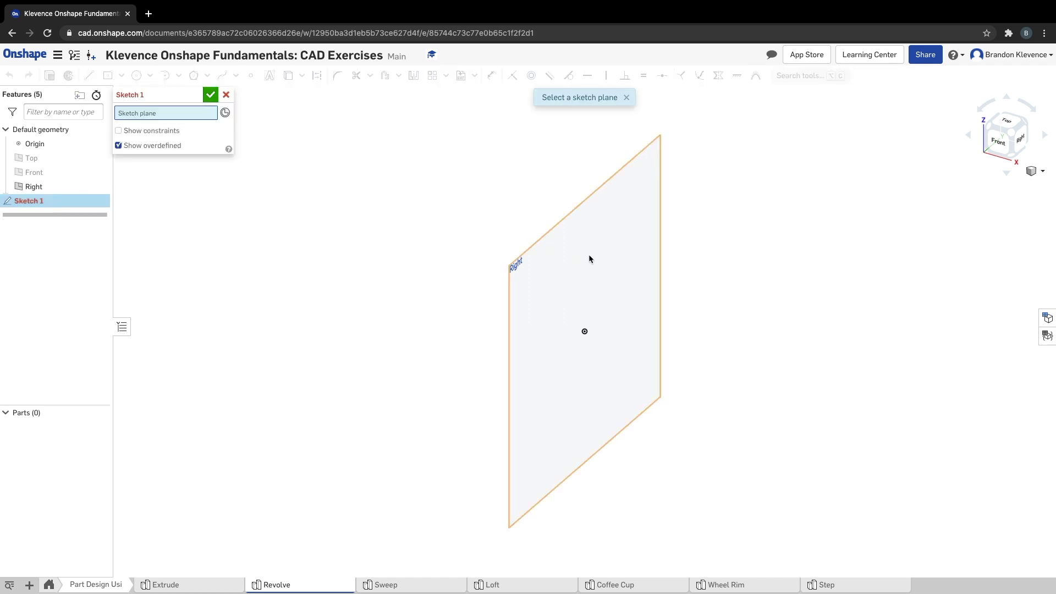
{"action": "left_click", "coordinate": [1021, 144]}
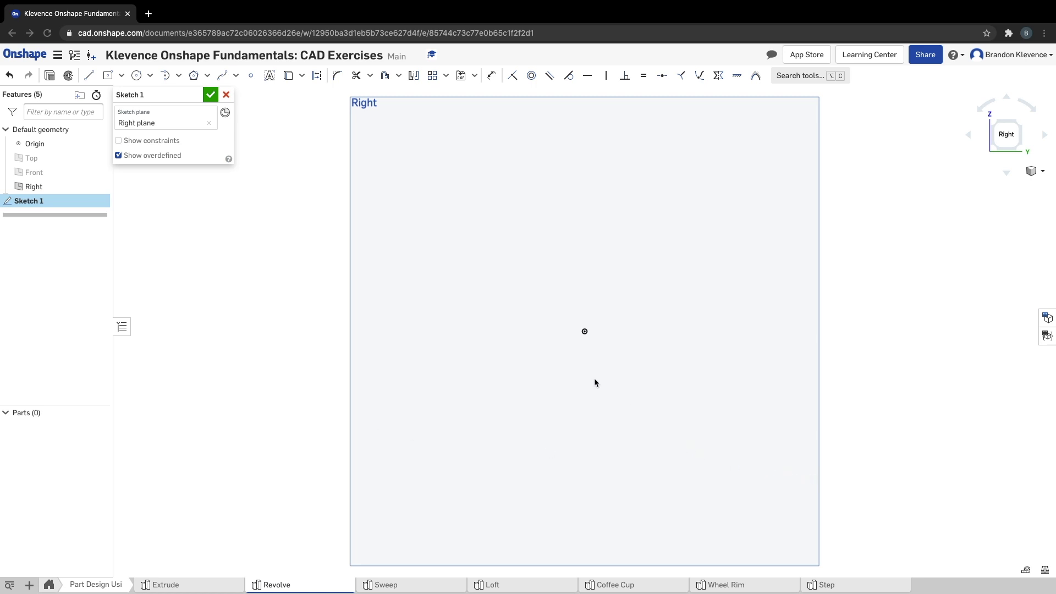
Draw a horizontal construction line across the origin
{"action": "key", "text": "l"}
{"action": "key", "text": "q"}
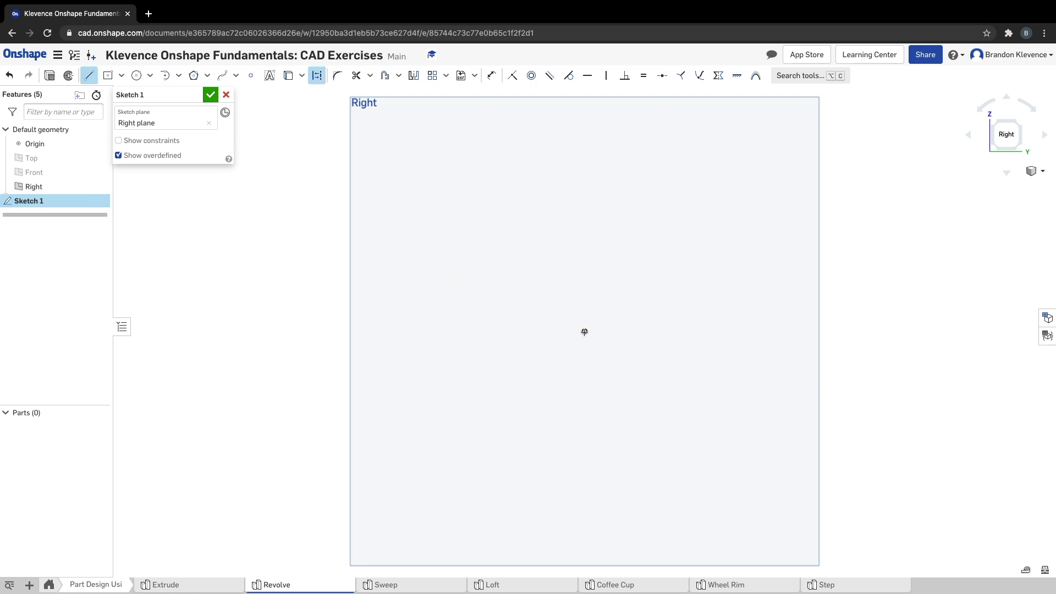
{"action": "left_click_drag", "start_coordinate": [584, 332], "coordinate": [468, 331]}
{"action": "left_click_drag", "start_coordinate": [544, 332], "coordinate": [701, 332]}
{"action": "key", "text": "Escape"}
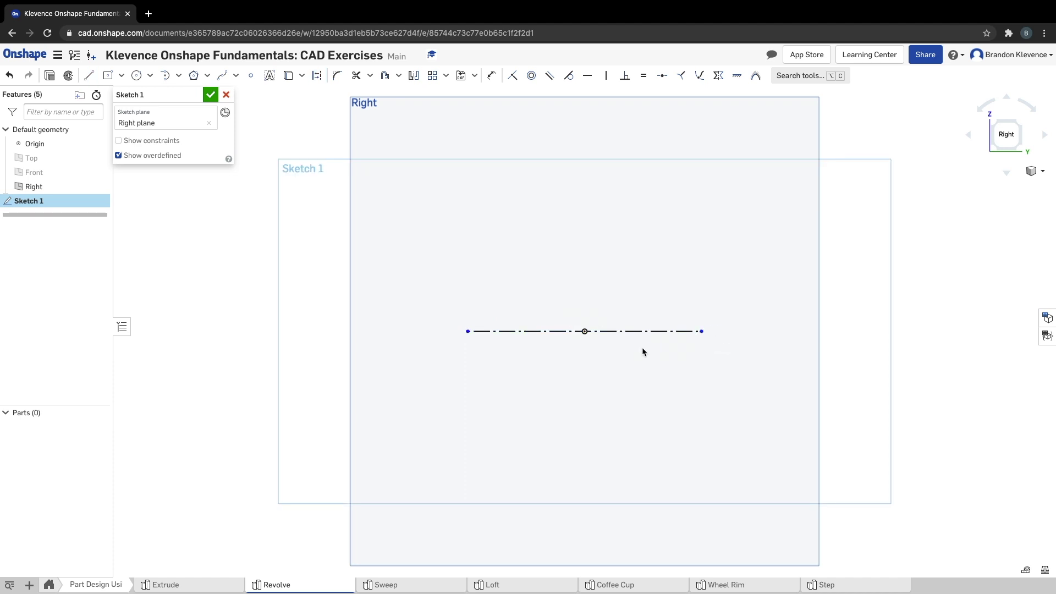
Draw a vertical construction centreline rising up from the origin
{"action": "key", "text": "l"}
{"action": "key", "text": "q"}
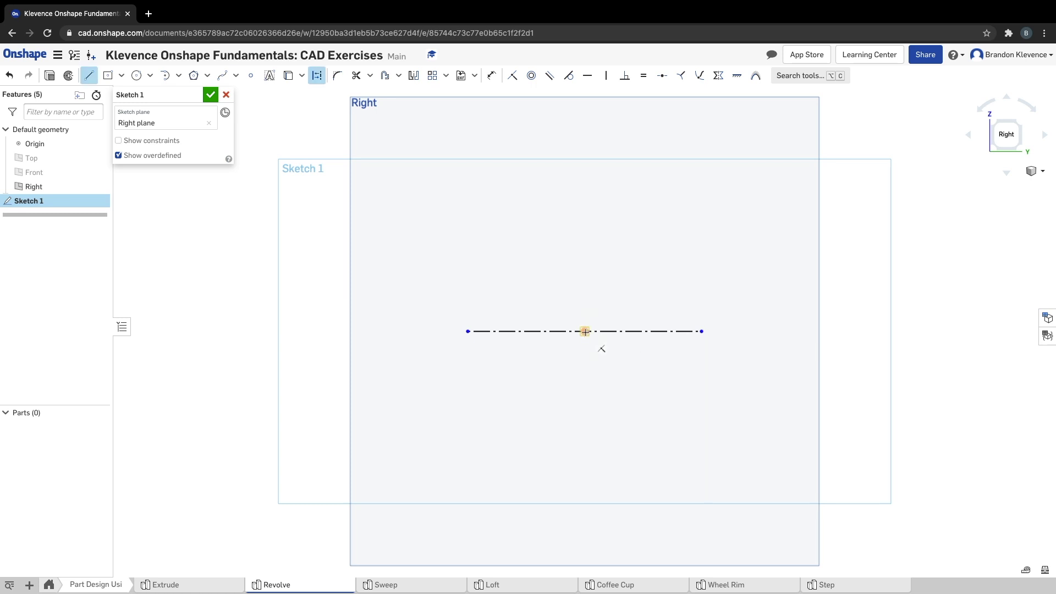
{"action": "left_click_drag", "start_coordinate": [585, 331], "coordinate": [584, 123]}
{"action": "left_click", "coordinate": [585, 122]}
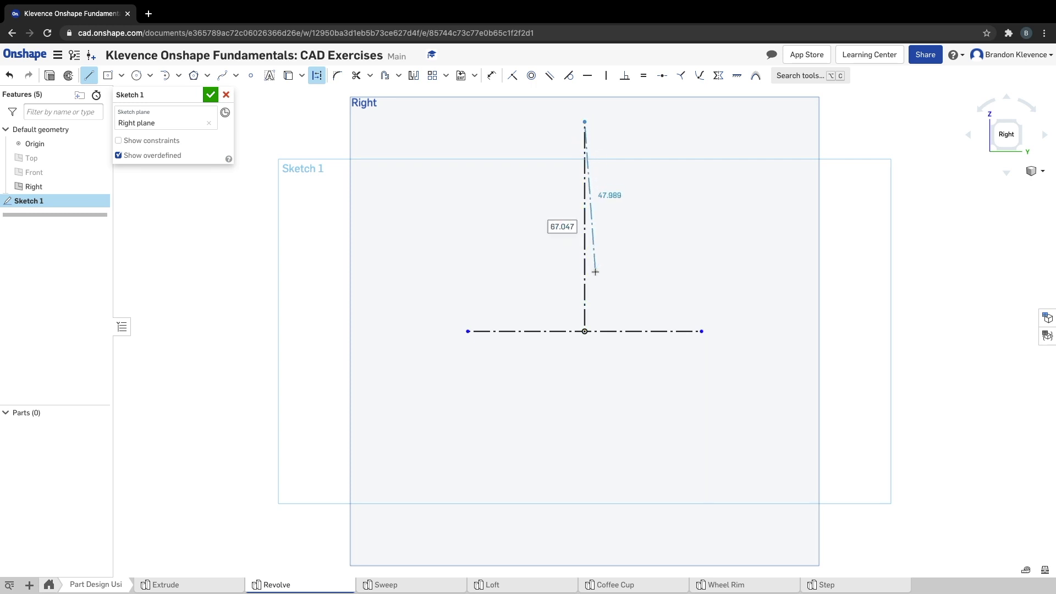
{"action": "key", "text": "Escape"}
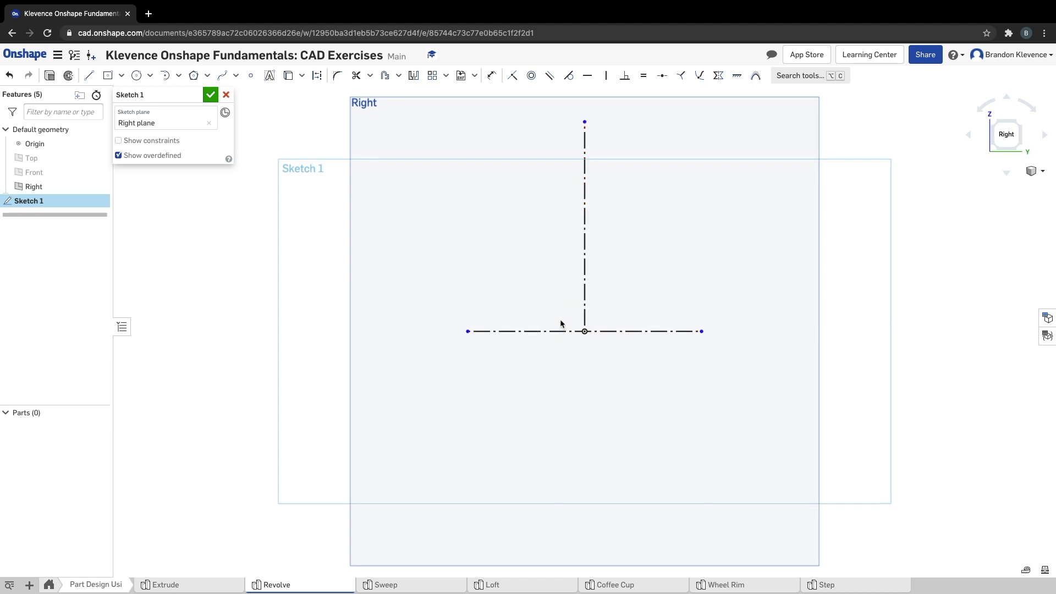
{"action": "key", "text": "l"}
Draw the stepped left half-profile, bottom edge through tower top, from and back to the centreline
{"action": "left_click", "coordinate": [585, 308]}
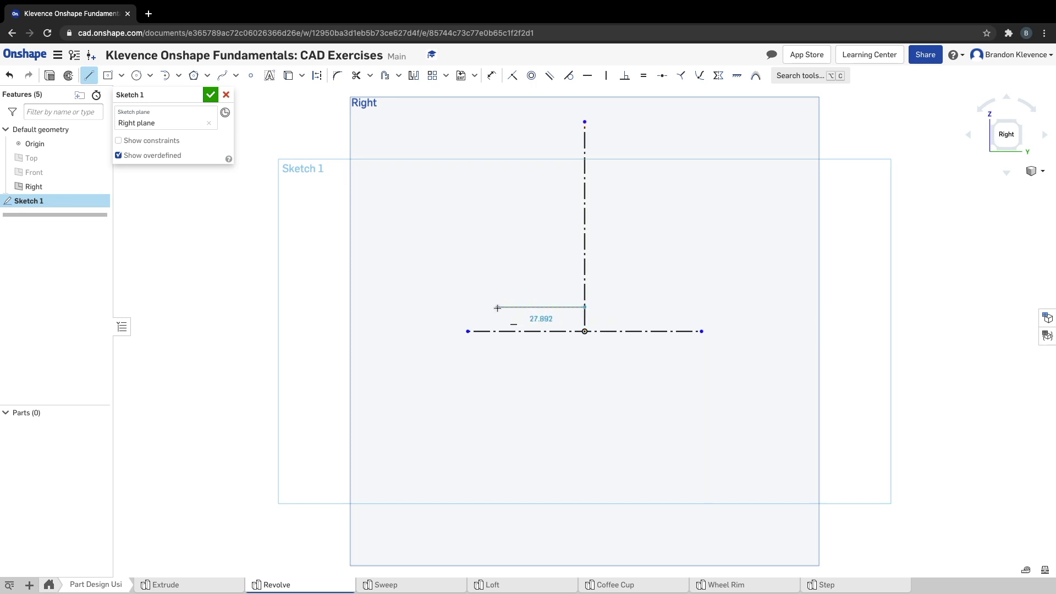
{"action": "left_click", "coordinate": [498, 308]}
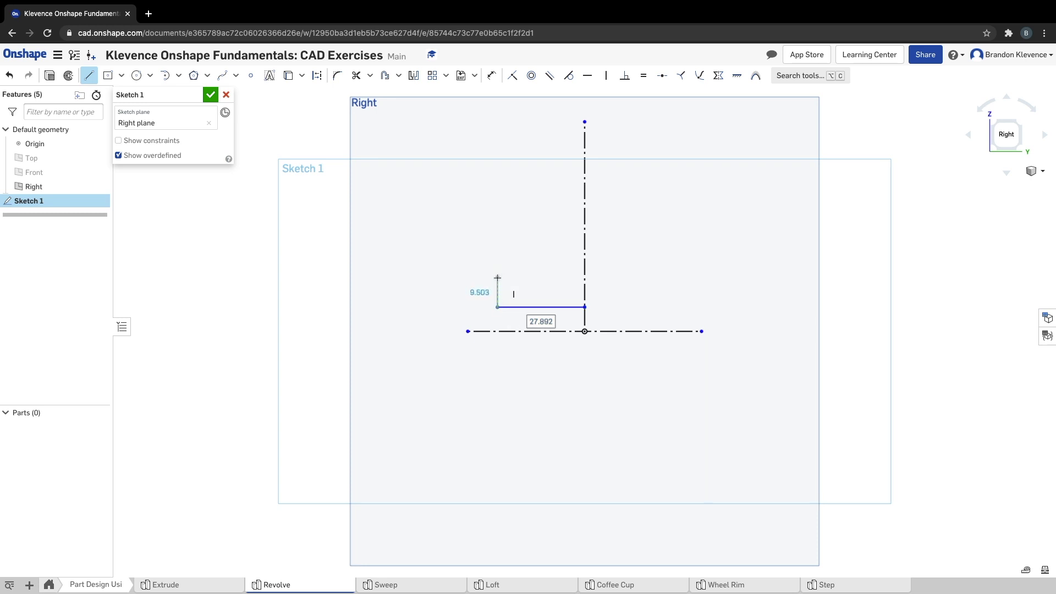
{"action": "left_click", "coordinate": [497, 278]}
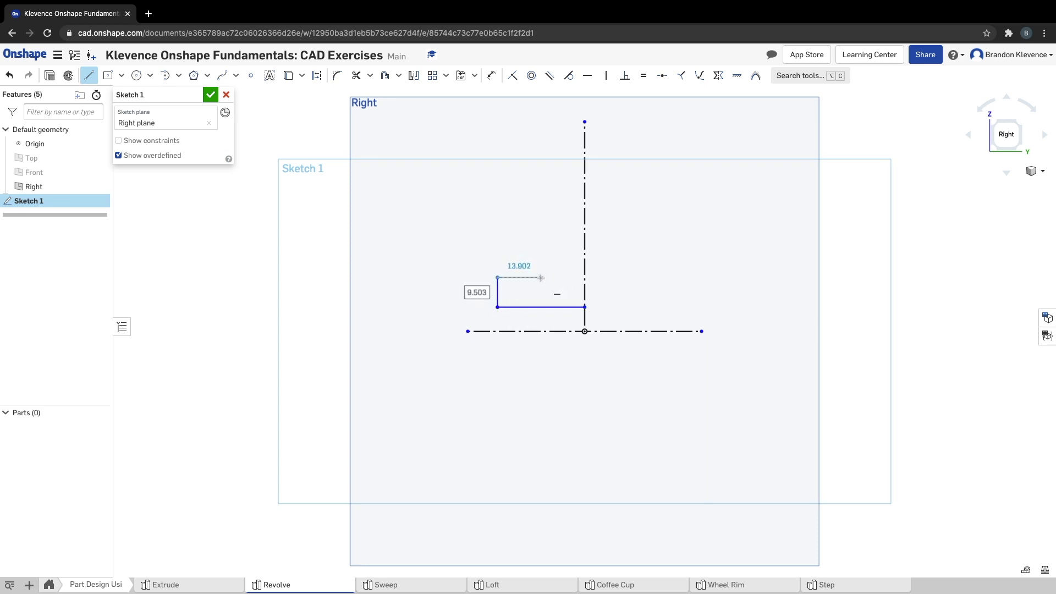
{"action": "left_click", "coordinate": [541, 278]}
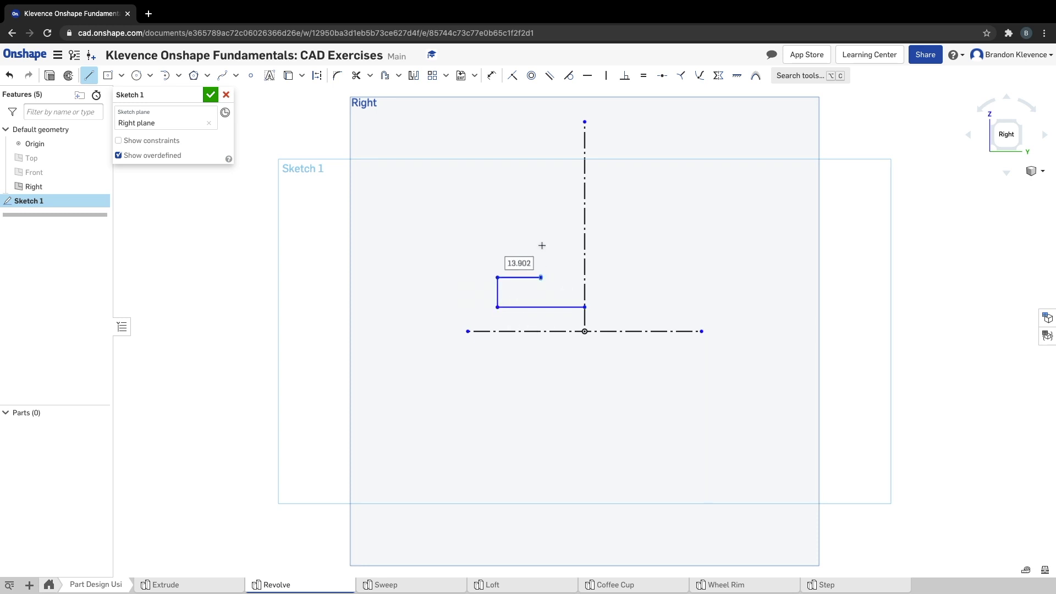
{"action": "left_click", "coordinate": [542, 214]}
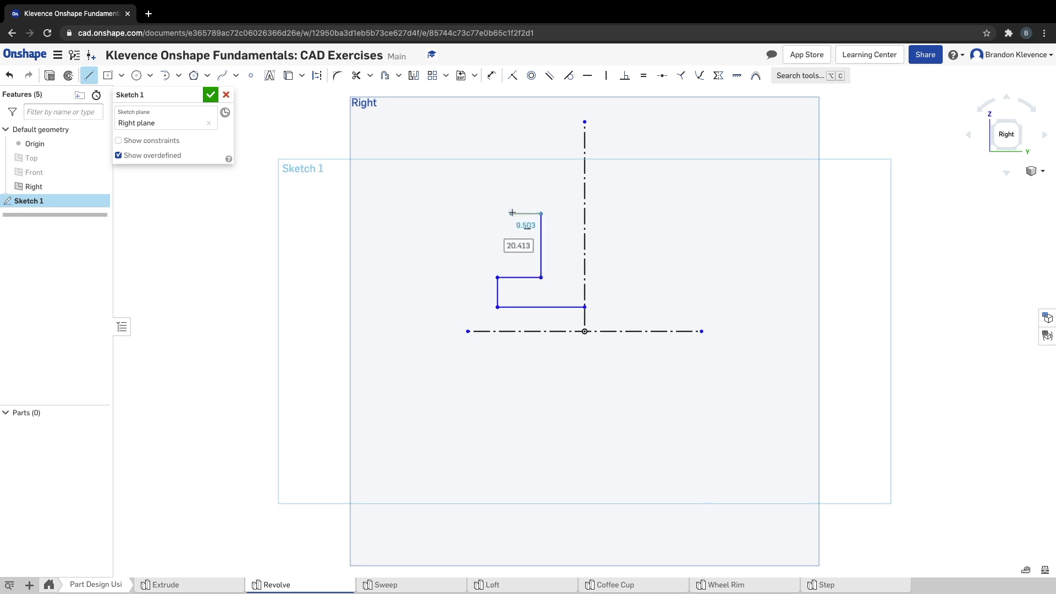
{"action": "left_click", "coordinate": [515, 213]}
{"action": "left_click", "coordinate": [515, 149]}
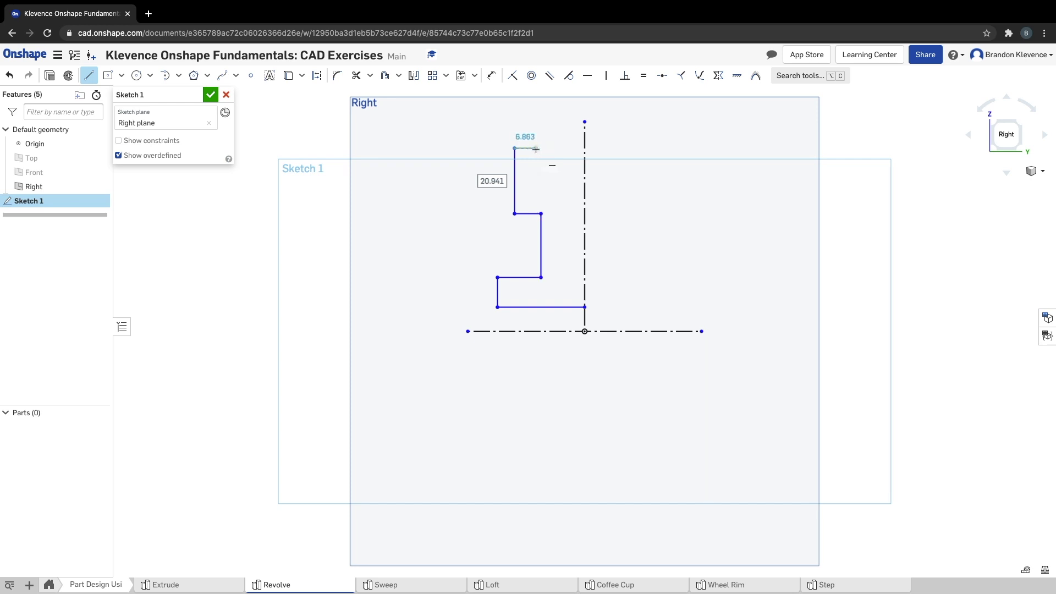
{"action": "left_click", "coordinate": [541, 148]}
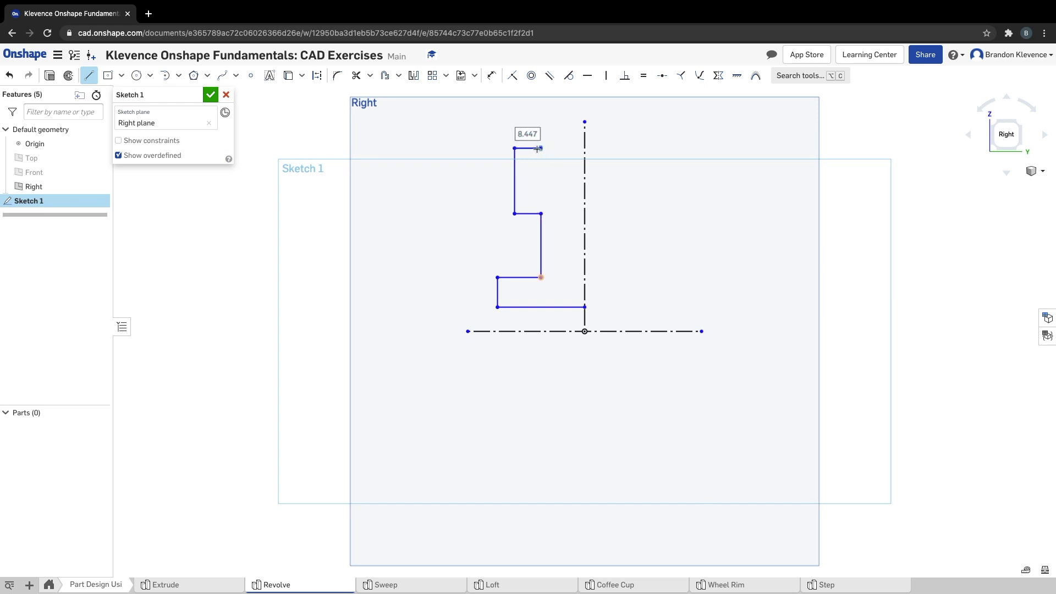
{"action": "left_click", "coordinate": [541, 187]}
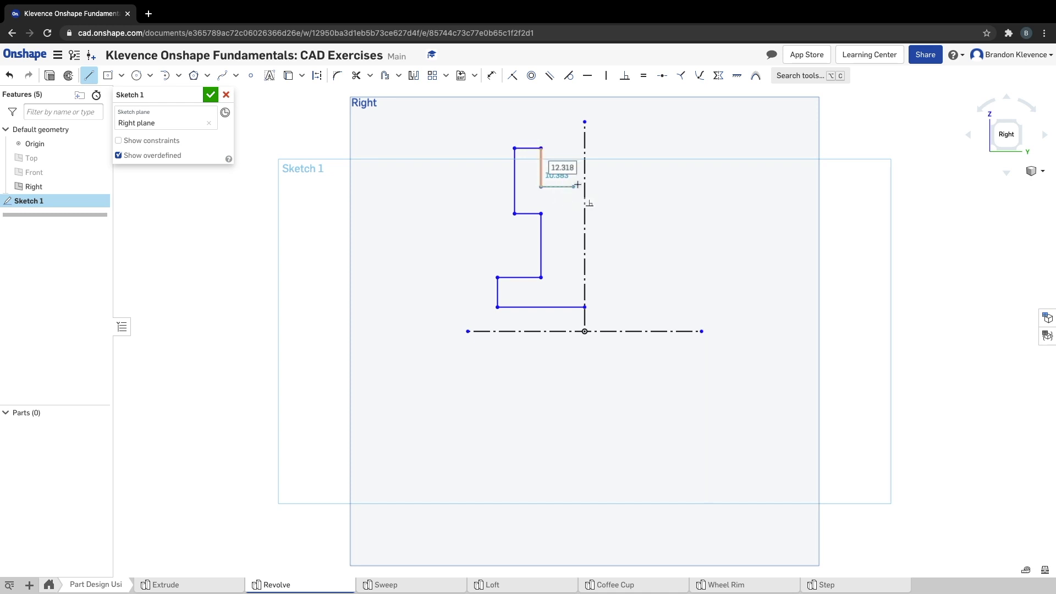
{"action": "left_click", "coordinate": [584, 188]}
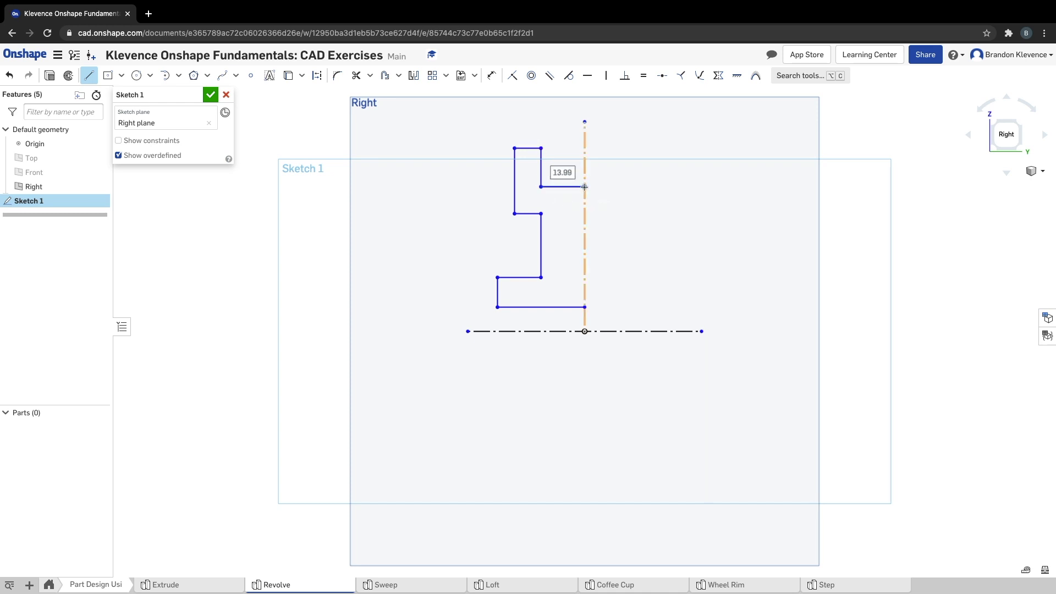
{"action": "key", "text": "Escape"}
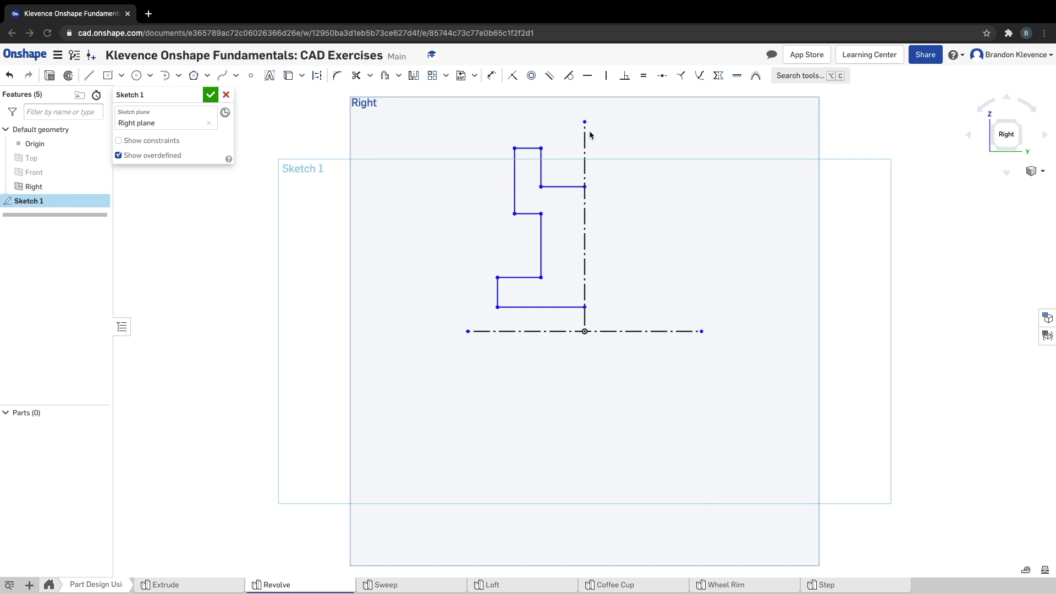
{"action": "key", "text": "m"}
Mirror all nine half-profile lines about the vertical construction centreline
{"action": "left_click", "coordinate": [413, 76]}
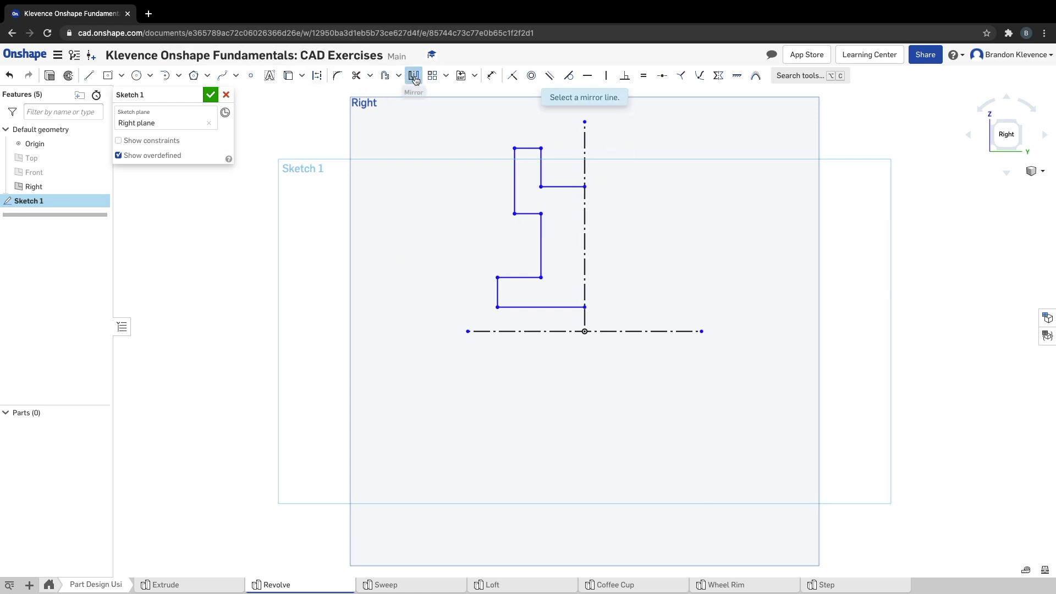
{"action": "left_click", "coordinate": [585, 157]}
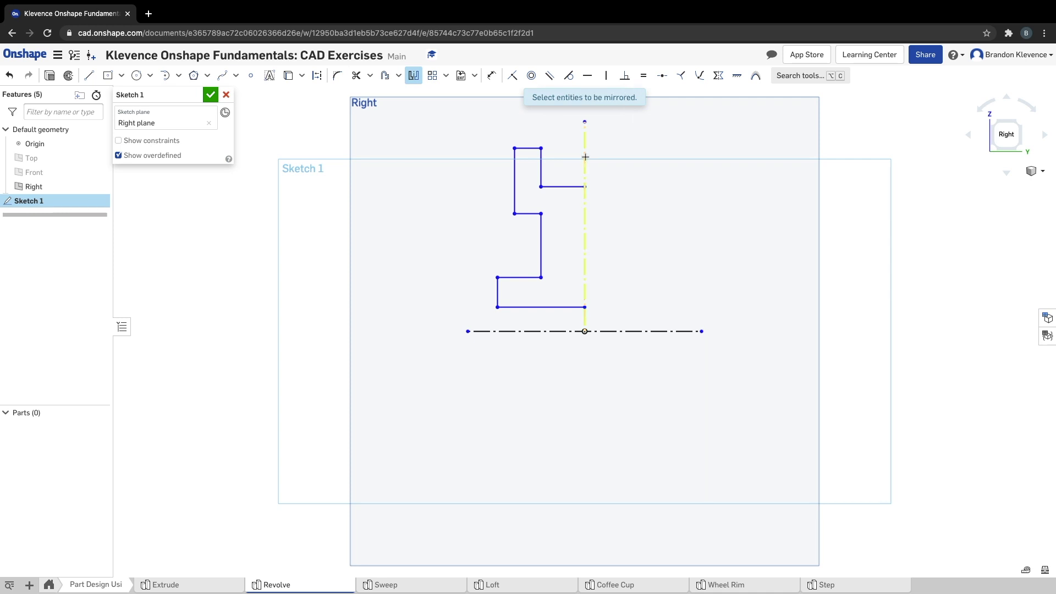
{"action": "left_click", "coordinate": [564, 187]}
{"action": "left_click", "coordinate": [542, 172]}
{"action": "left_click", "coordinate": [528, 149]}
{"action": "left_click", "coordinate": [516, 200]}
{"action": "left_click", "coordinate": [526, 213]}
{"action": "left_click", "coordinate": [542, 241]}
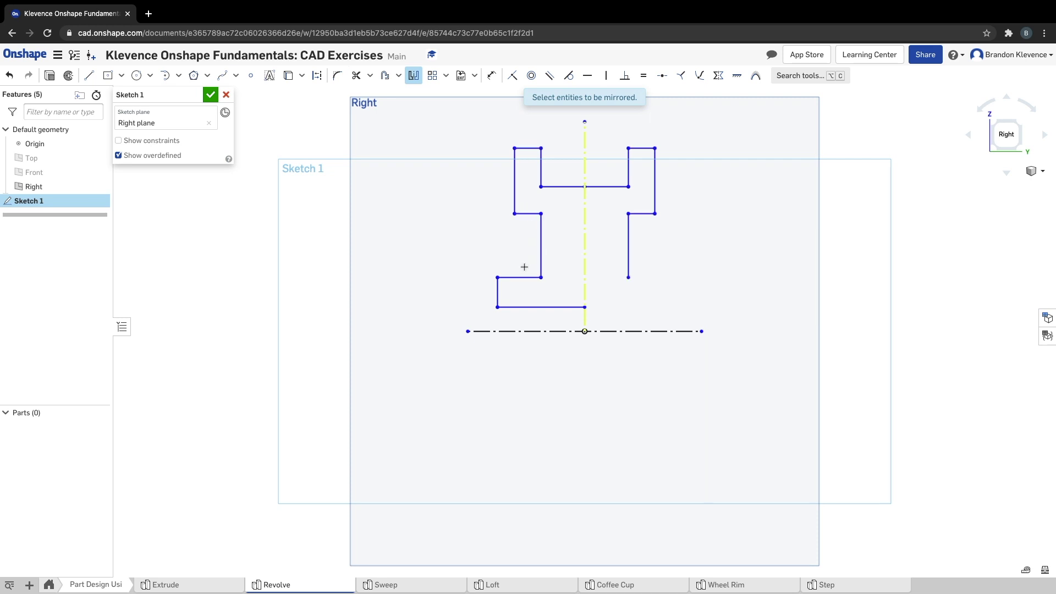
{"action": "left_click", "coordinate": [517, 278]}
{"action": "left_click", "coordinate": [497, 293]}
{"action": "left_click", "coordinate": [529, 307]}
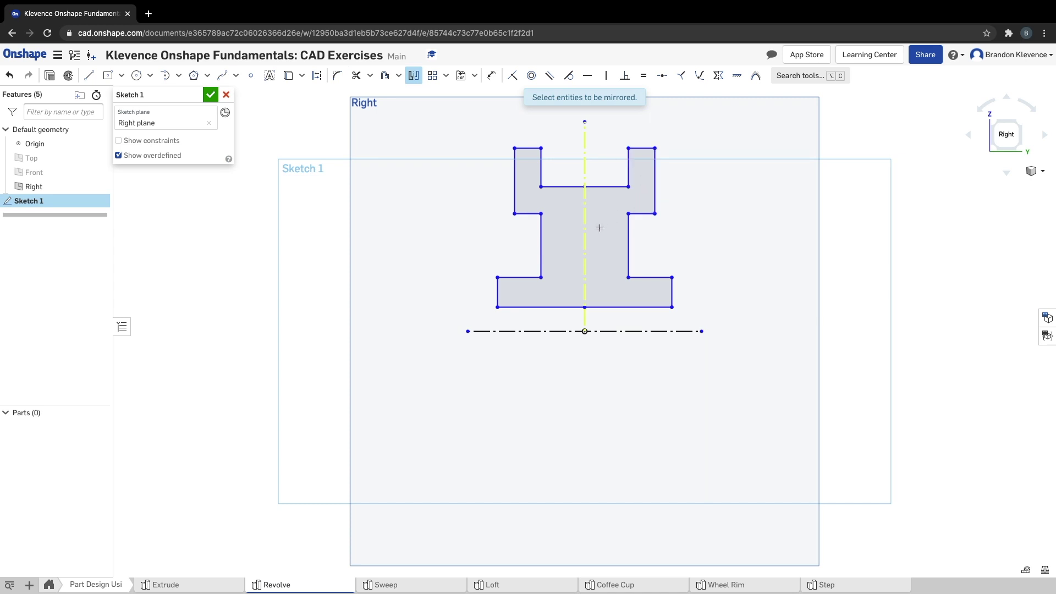
{"action": "key", "text": "Escape"}
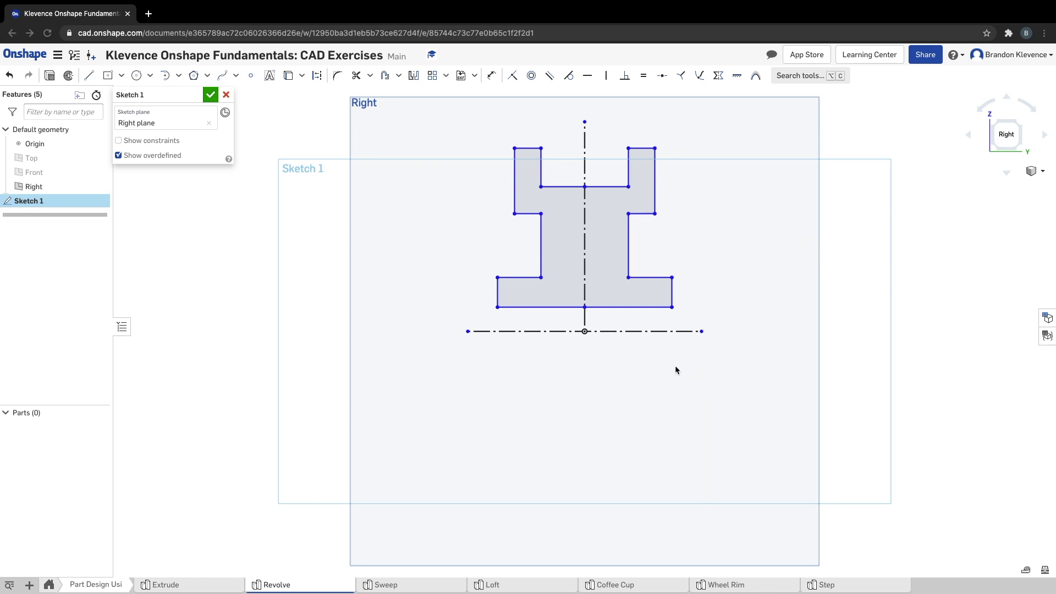
Zoom in and out to inspect the completed closed castle profile
{"action": "scroll", "coordinate": [587, 132], "scroll_direction": "up", "scroll_amount": 5}
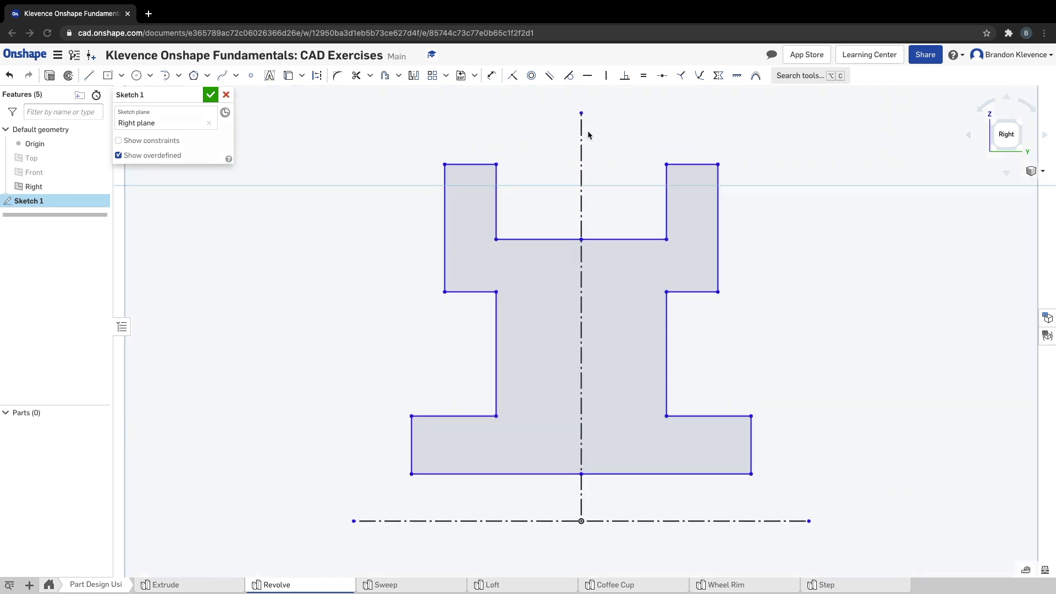
{"action": "scroll", "coordinate": [588, 135], "scroll_direction": "down", "scroll_amount": 5}
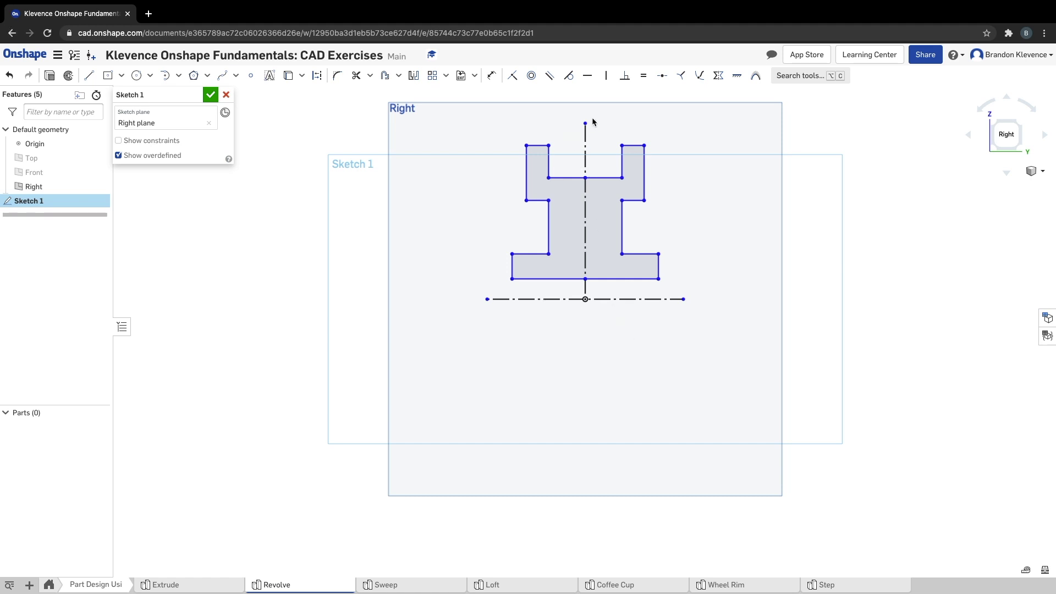
{"action": "key", "text": "u"}
Dimension the 40 gap between the two towers' inner edges
{"action": "left_click", "coordinate": [622, 148]}
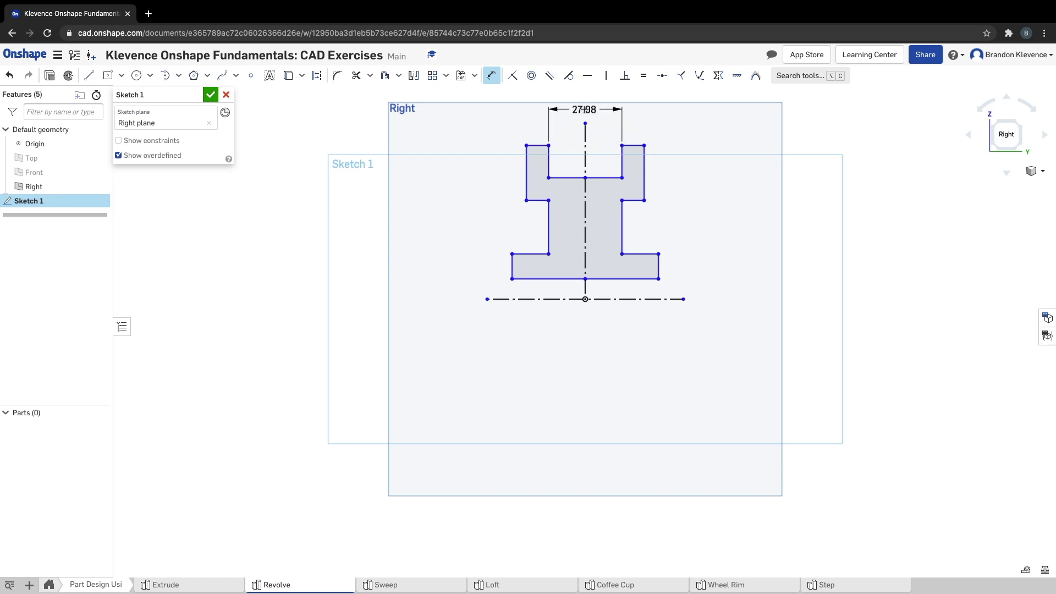
{"action": "left_click", "coordinate": [584, 110]}
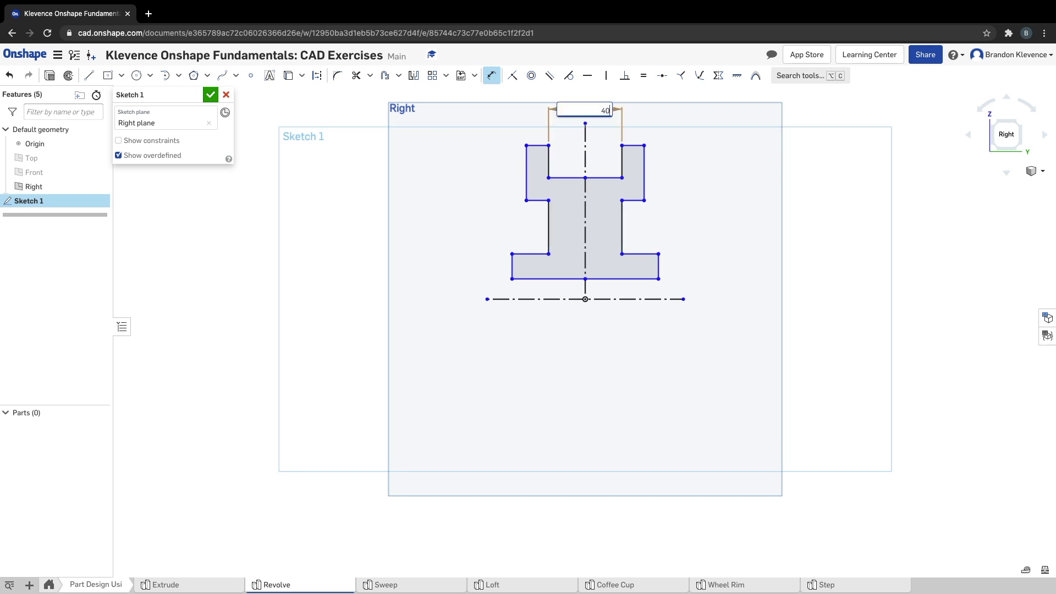
{"action": "scroll", "coordinate": [586, 299], "scroll_direction": "up", "scroll_amount": 2}
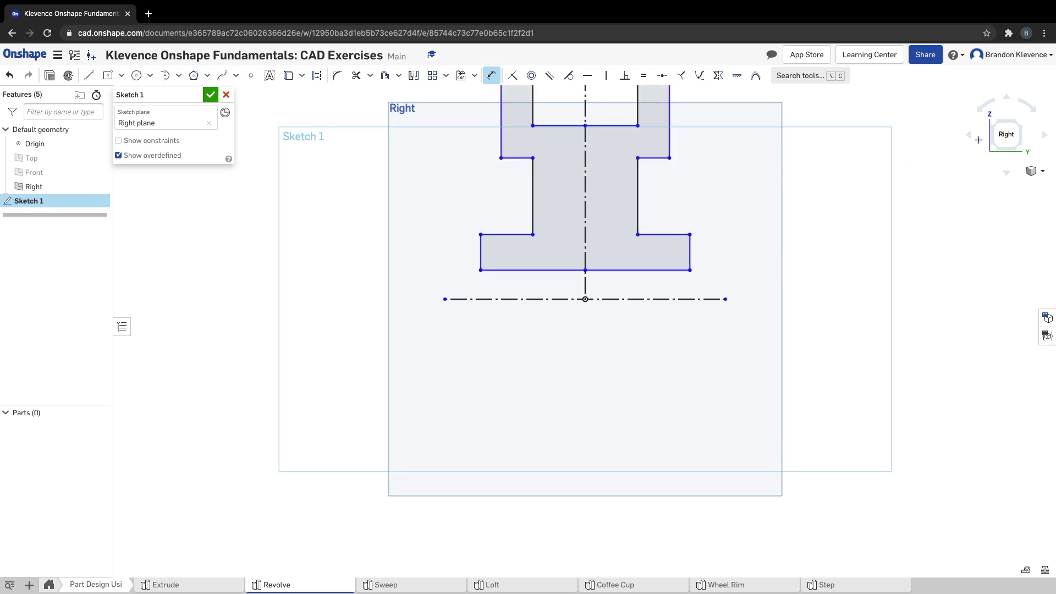
{"action": "left_click", "coordinate": [1010, 132]}
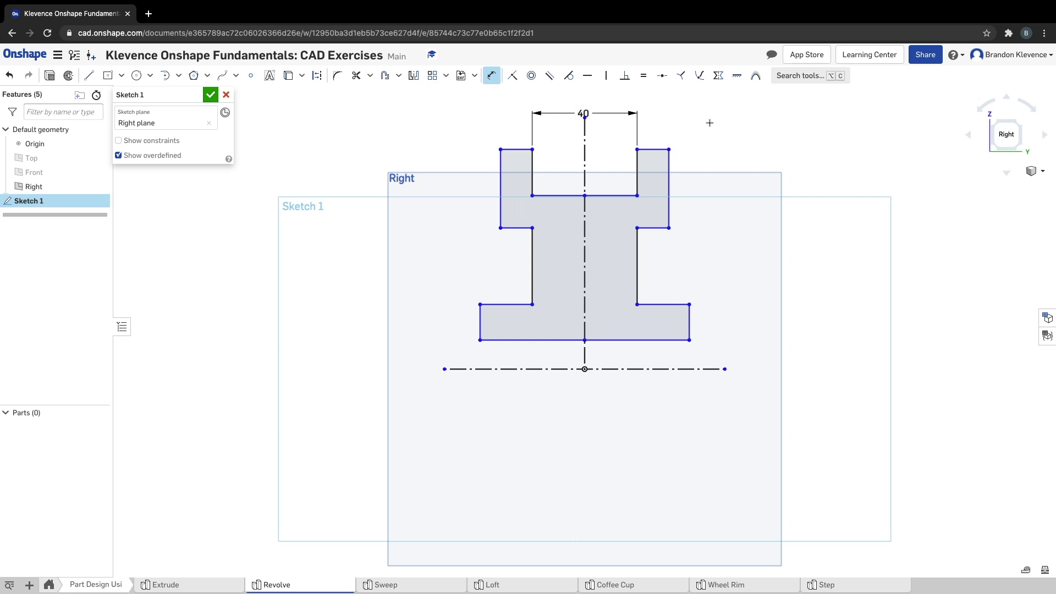
{"action": "key", "text": "Escape"}
Dimension the top width between the outer tower corners as 75
{"action": "key", "text": "u"}
{"action": "left_click", "coordinate": [500, 150]}
{"action": "left_click", "coordinate": [669, 149]}
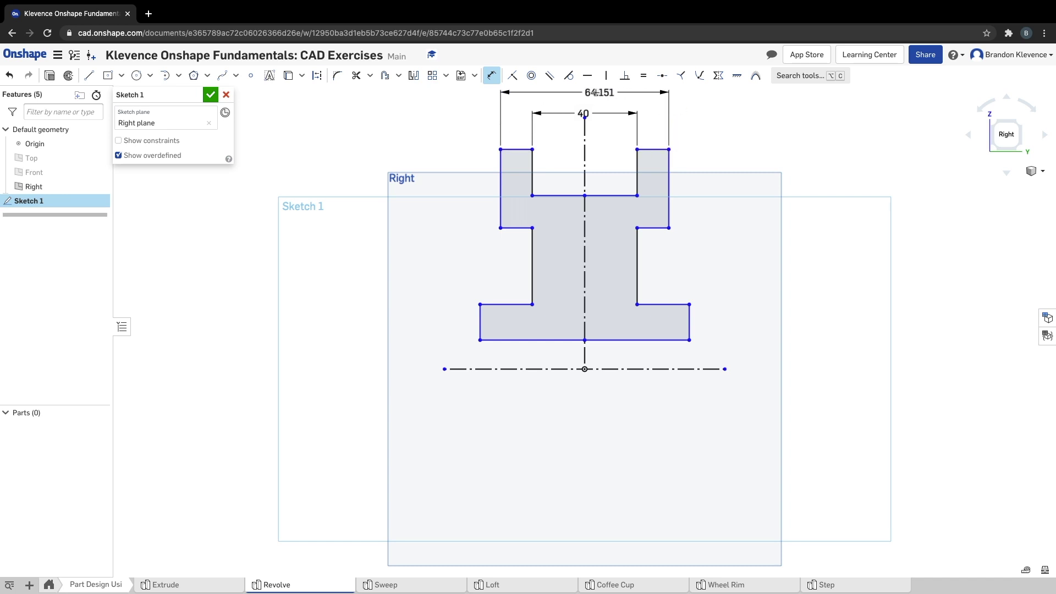
{"action": "left_click", "coordinate": [588, 94]}
{"action": "type", "text": "75"}
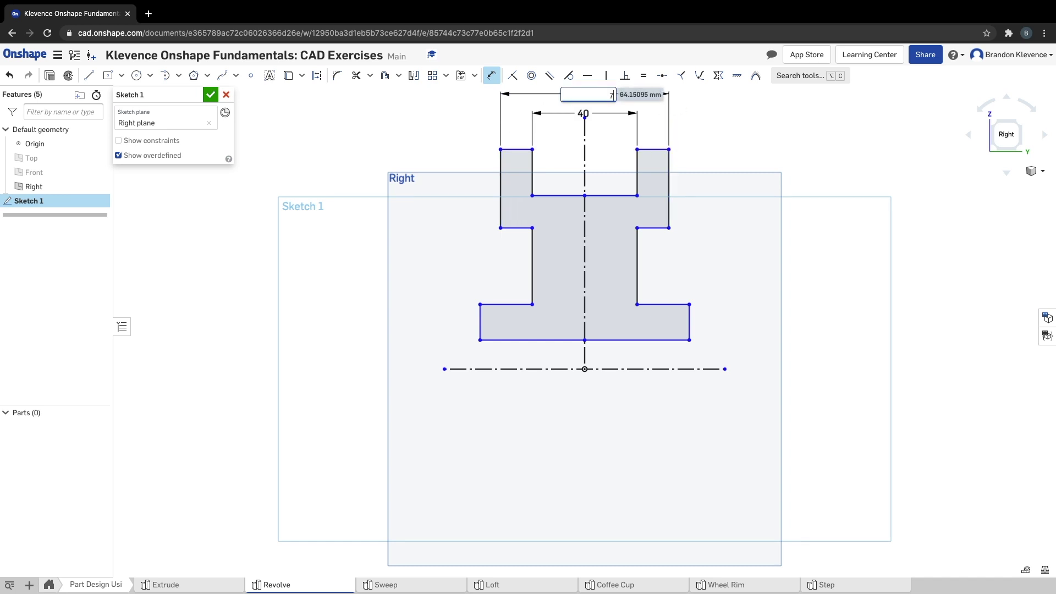
{"action": "key", "text": "Return"}
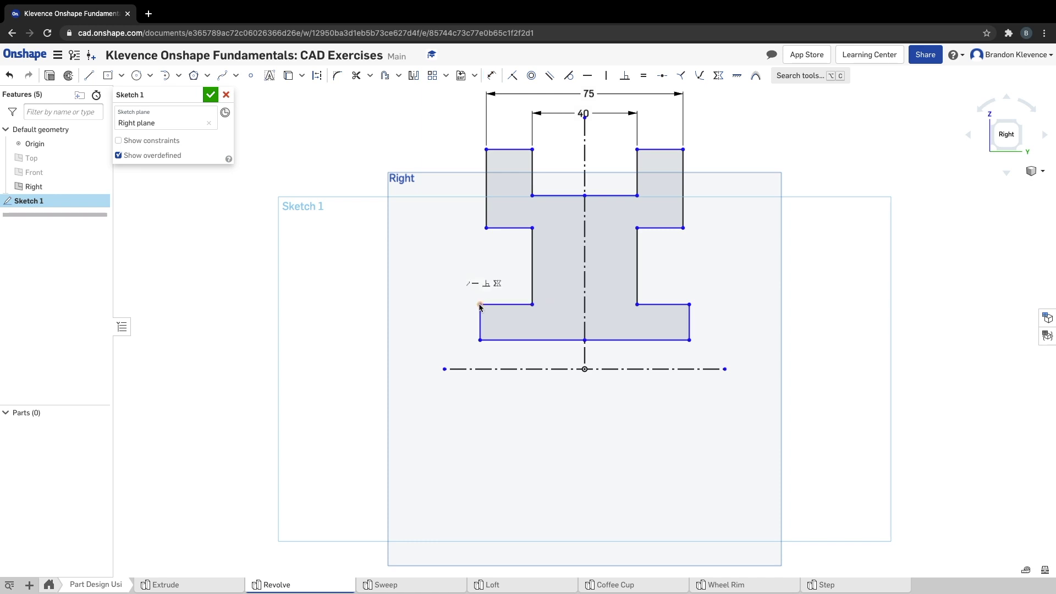
Dimension the profile's bottom width as 100
{"action": "left_click", "coordinate": [691, 305]}
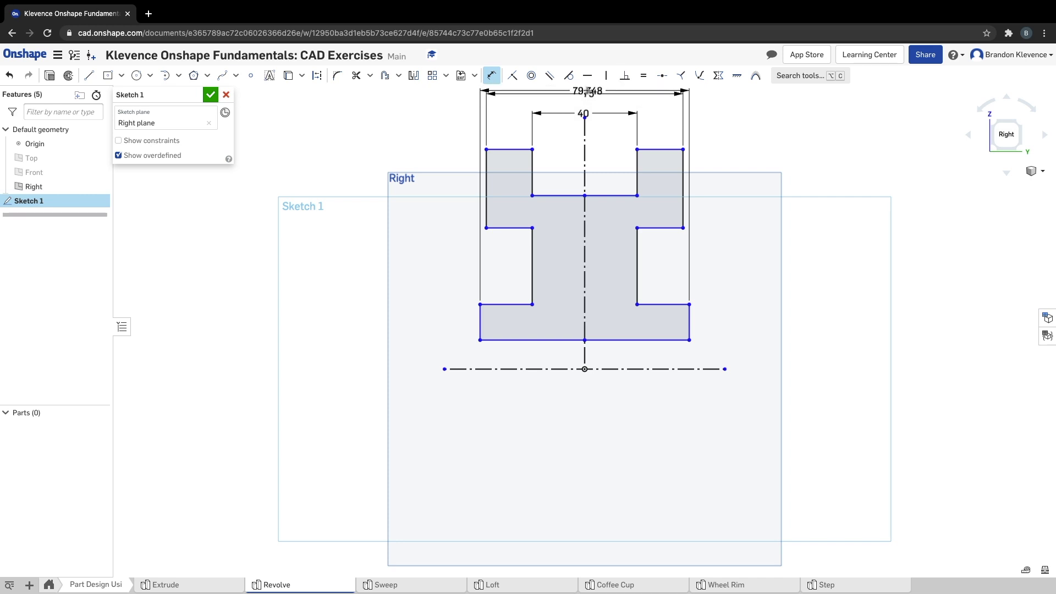
{"action": "scroll", "coordinate": [587, 93], "scroll_direction": "down", "scroll_amount": 1}
{"action": "scroll", "coordinate": [586, 93], "scroll_direction": "down", "scroll_amount": 5}
{"action": "left_click", "coordinate": [586, 89]}
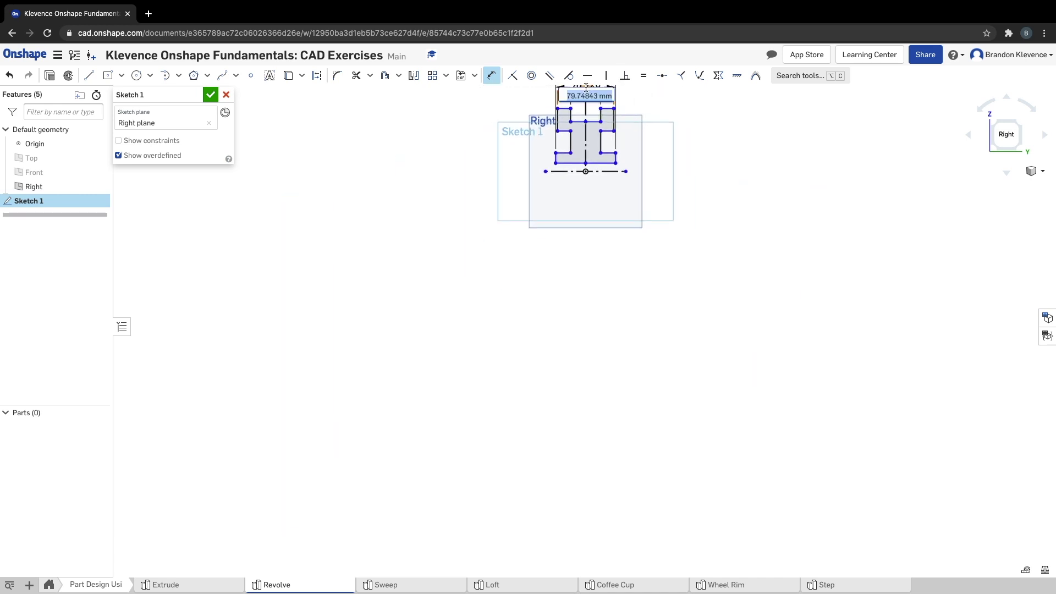
{"action": "type", "text": "100"}
{"action": "key", "text": "Return"}
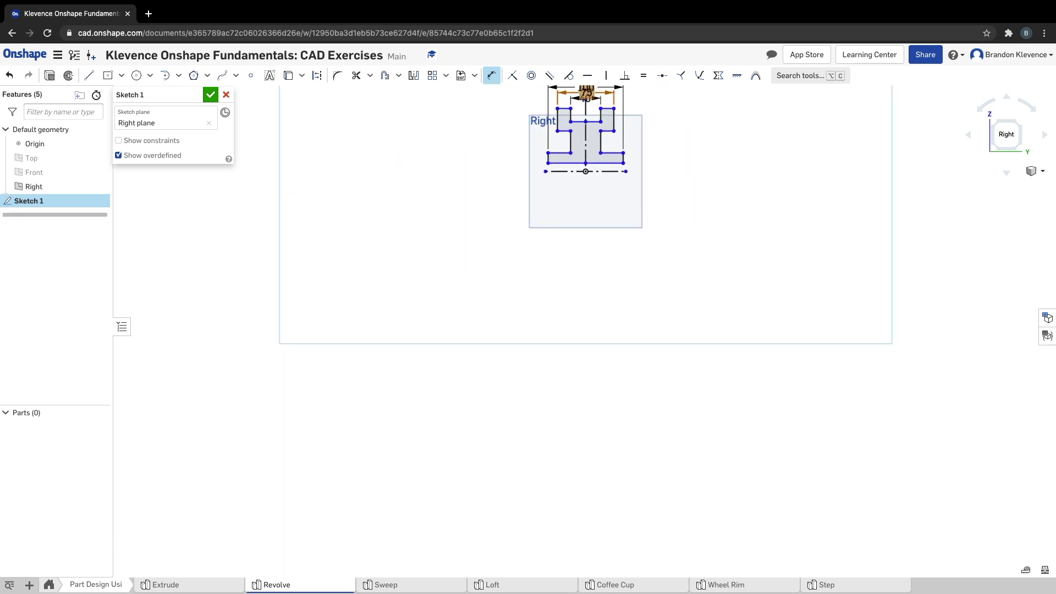
{"action": "left_click", "coordinate": [1009, 132]}
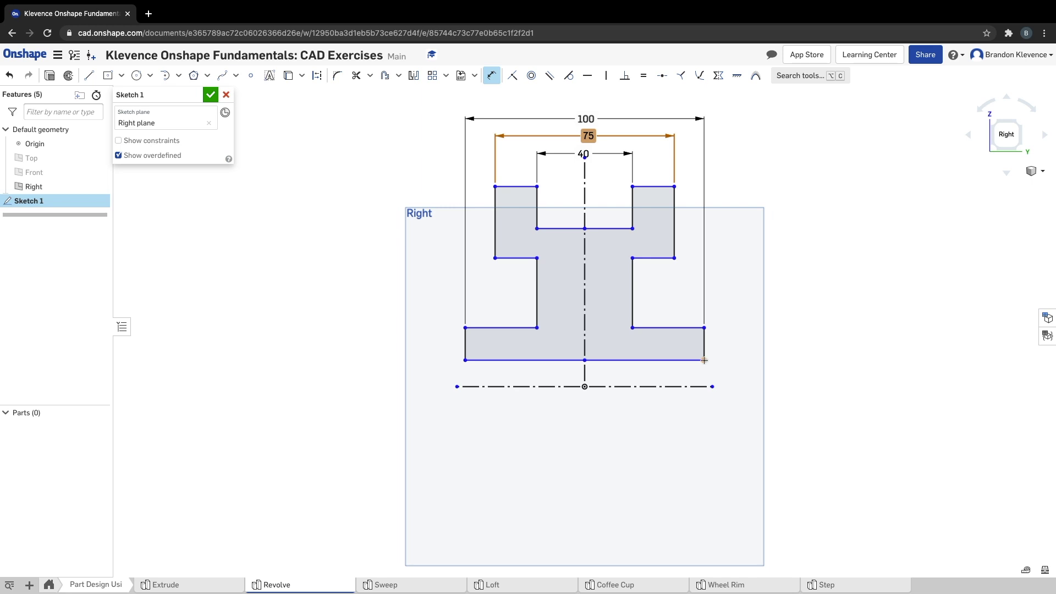
Dimension the bottom edge as Ø25 about the horizontal centreline
{"action": "left_click", "coordinate": [696, 387]}
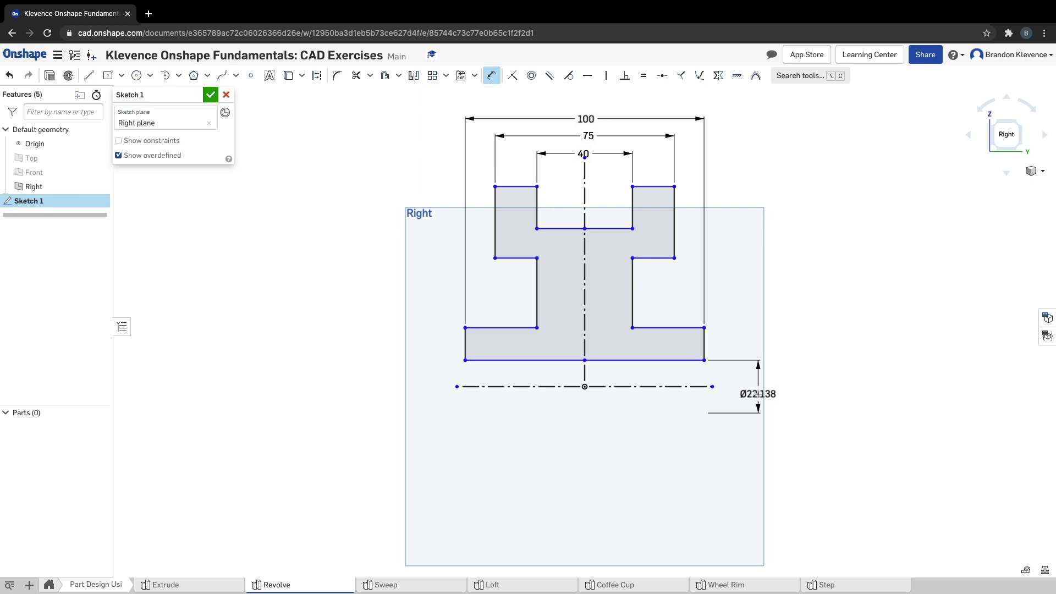
{"action": "left_click", "coordinate": [758, 394]}
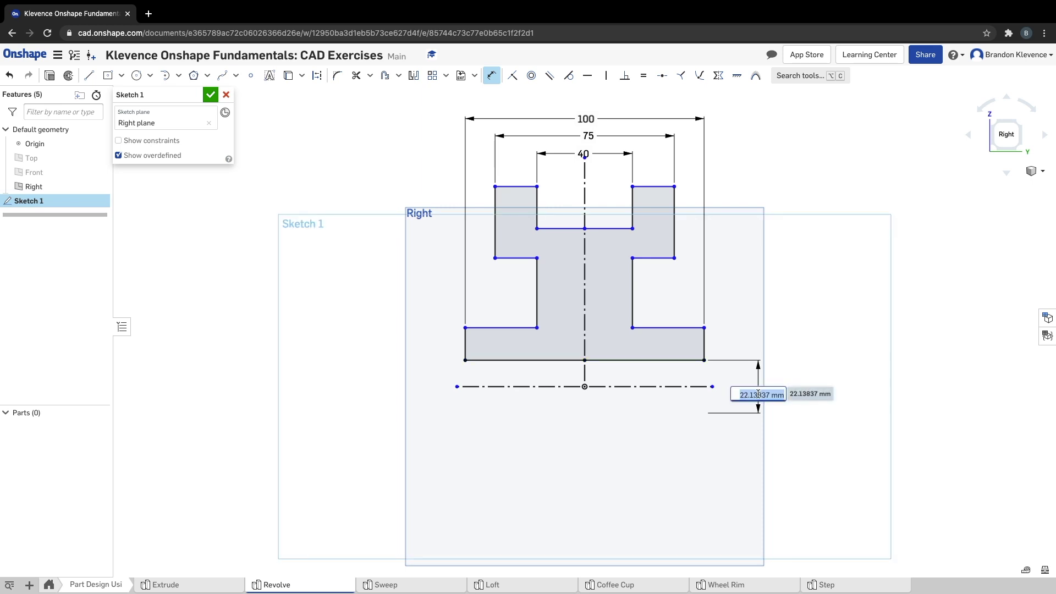
{"action": "type", "text": "25"}
{"action": "key", "text": "Return"}
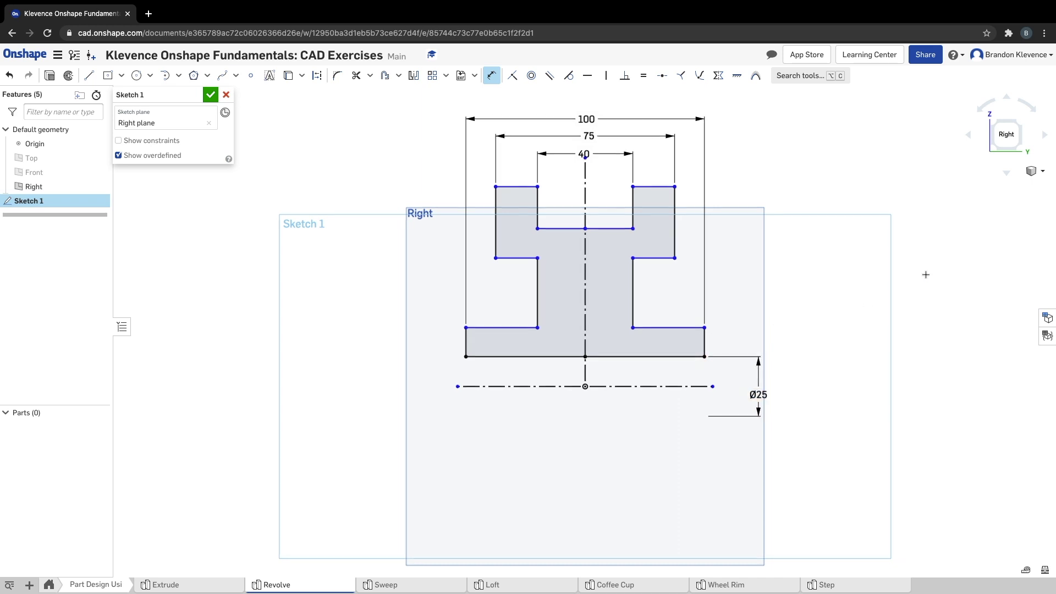
Dimension the lower flange's top edge as Ø75 about the centreline
{"action": "scroll", "coordinate": [926, 275], "scroll_direction": "down", "scroll_amount": 2}
{"action": "scroll", "coordinate": [913, 359], "scroll_direction": "down", "scroll_amount": 1}
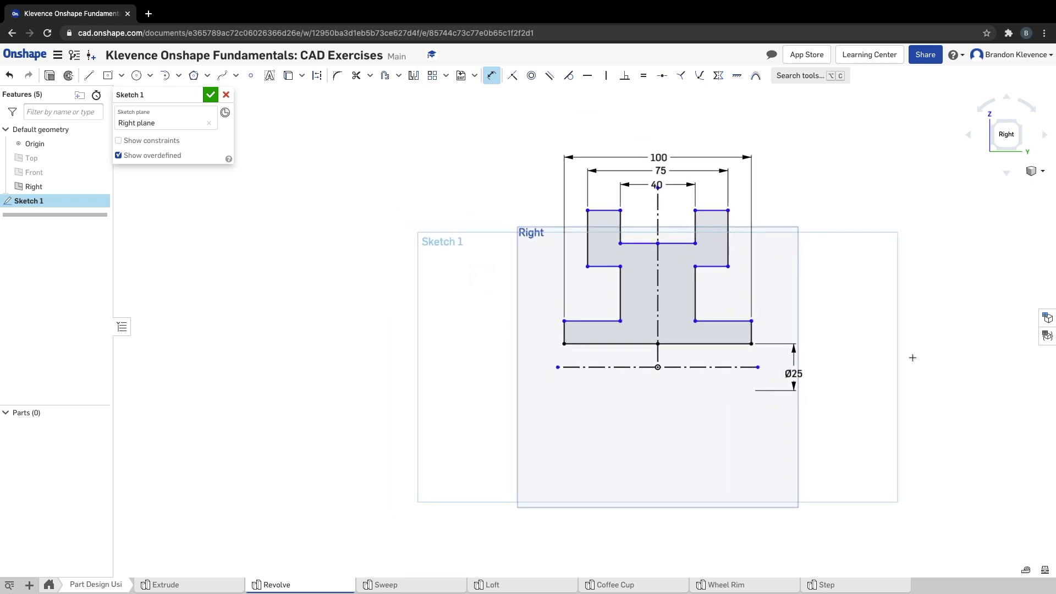
{"action": "scroll", "coordinate": [913, 358], "scroll_direction": "down", "scroll_amount": 1}
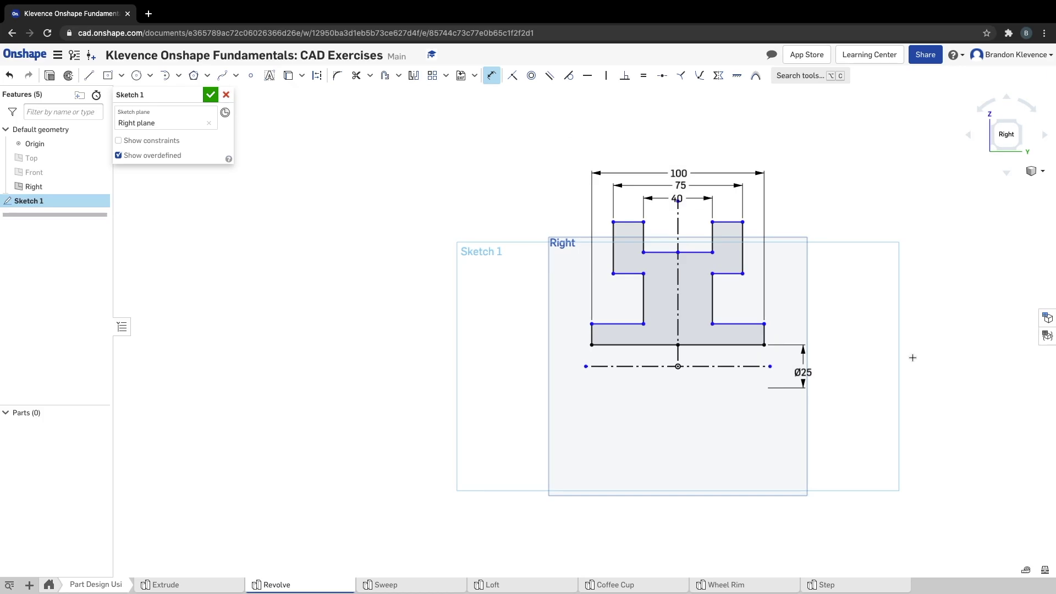
{"action": "scroll", "coordinate": [913, 358], "scroll_direction": "down", "scroll_amount": 1}
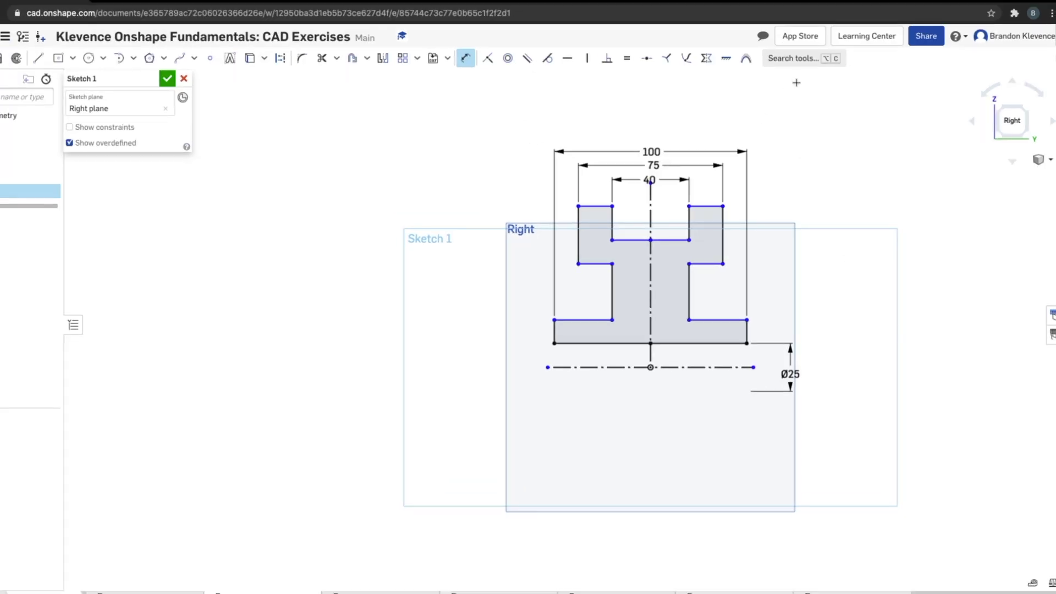
{"action": "scroll", "coordinate": [797, 82], "scroll_direction": "down", "scroll_amount": 2}
{"action": "scroll", "coordinate": [814, 127], "scroll_direction": "up", "scroll_amount": 1}
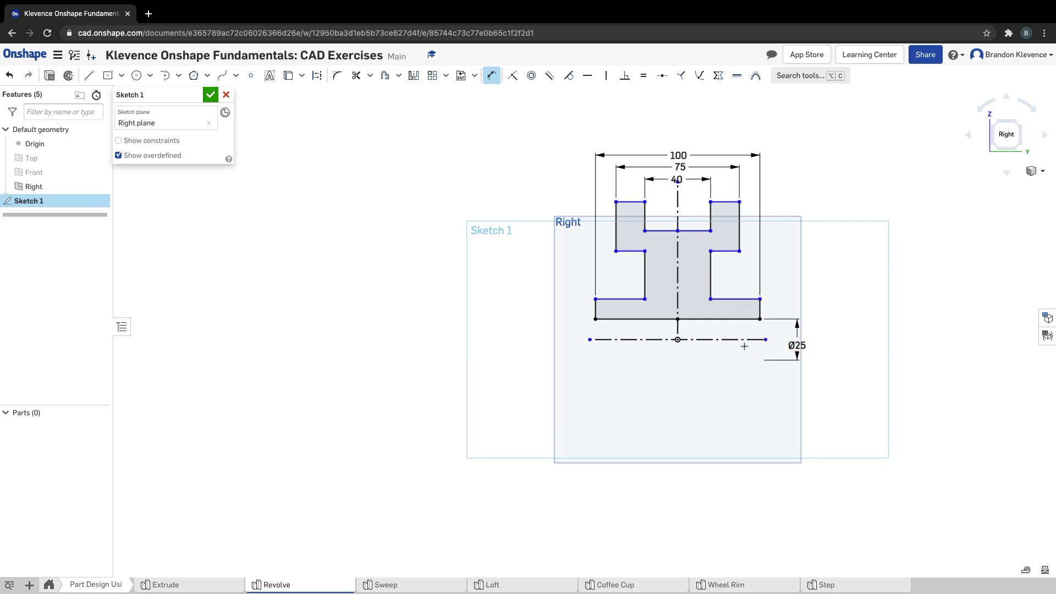
{"action": "left_click", "coordinate": [730, 299]}
{"action": "left_click", "coordinate": [731, 339]}
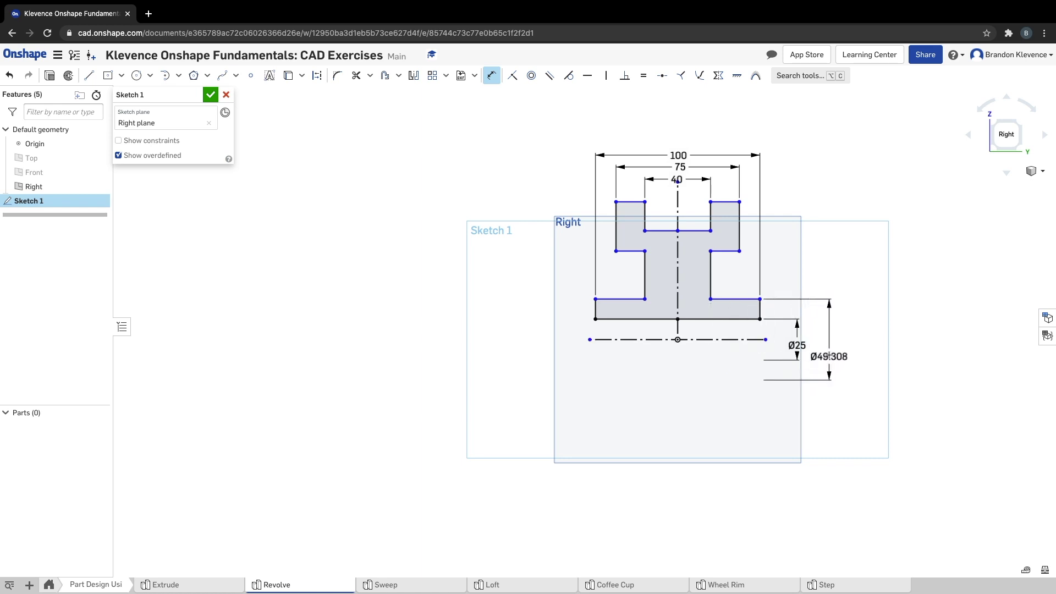
{"action": "left_click", "coordinate": [828, 348]}
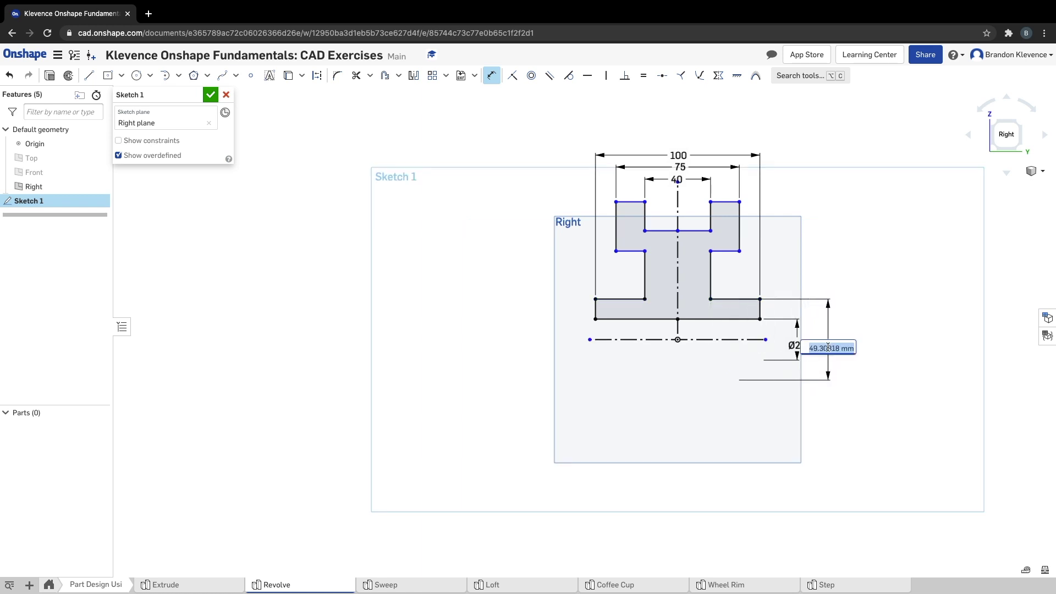
{"action": "type", "text": "75"}
{"action": "key", "text": "Return"}
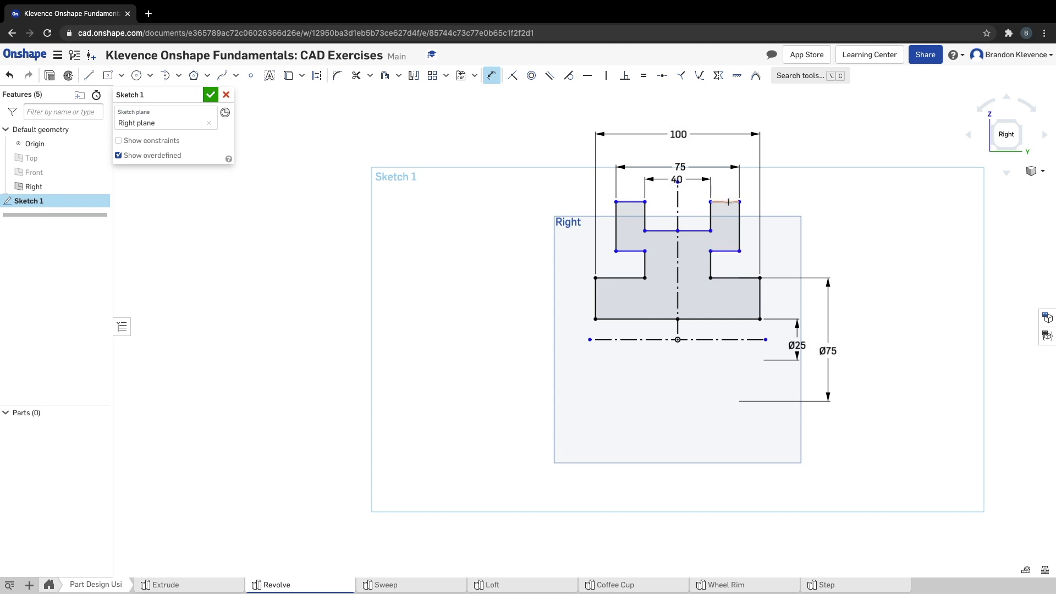
Dimension the upright tops at Ø250 and the gap bottom at Ø200
{"action": "left_click", "coordinate": [729, 202]}
{"action": "left_click", "coordinate": [731, 339]}
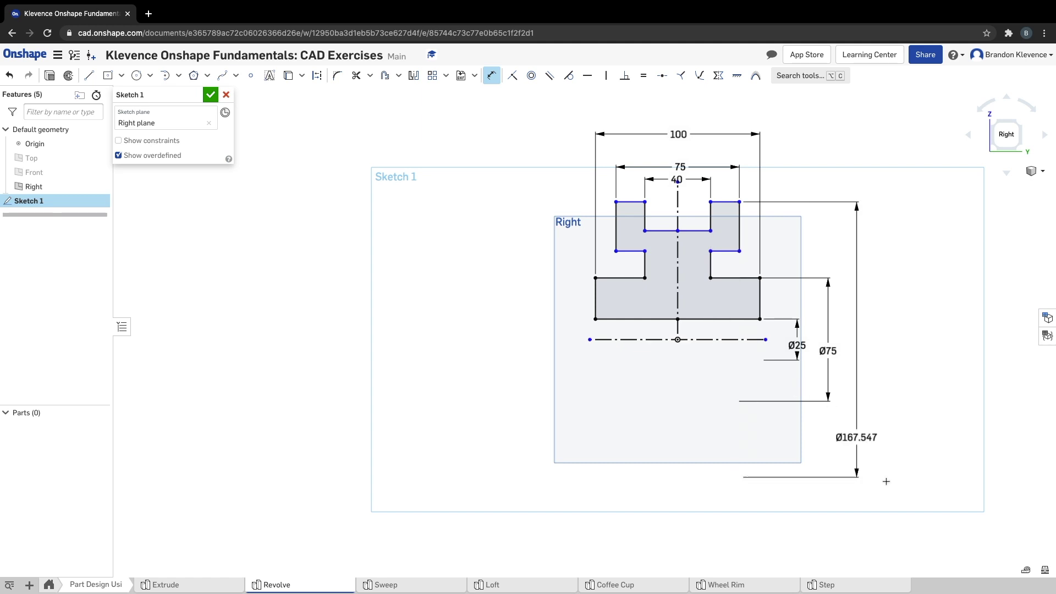
{"action": "left_click", "coordinate": [890, 438]}
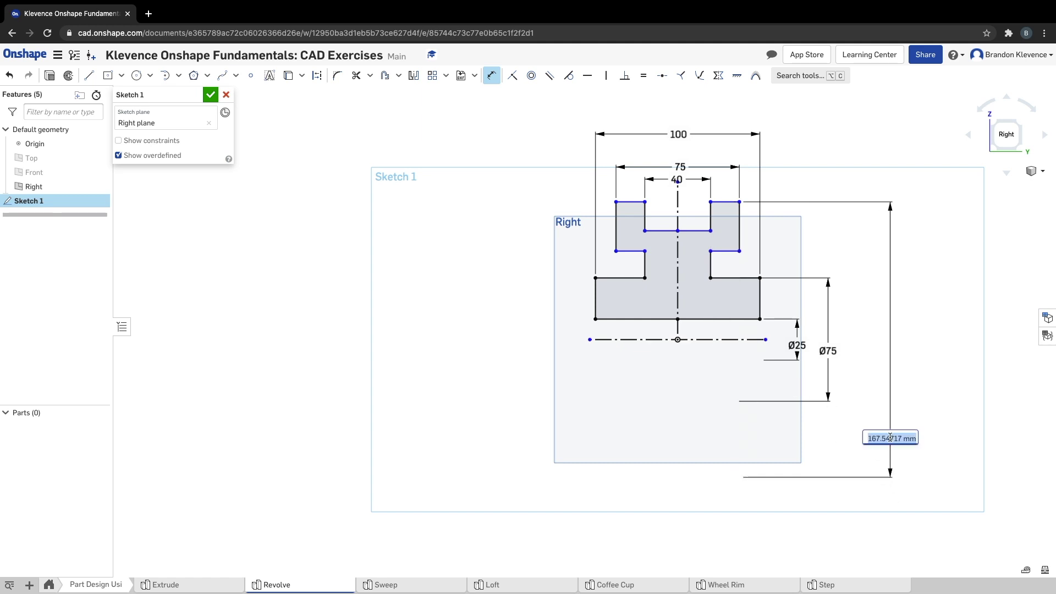
{"action": "type", "text": "250"}
{"action": "key", "text": "Return"}
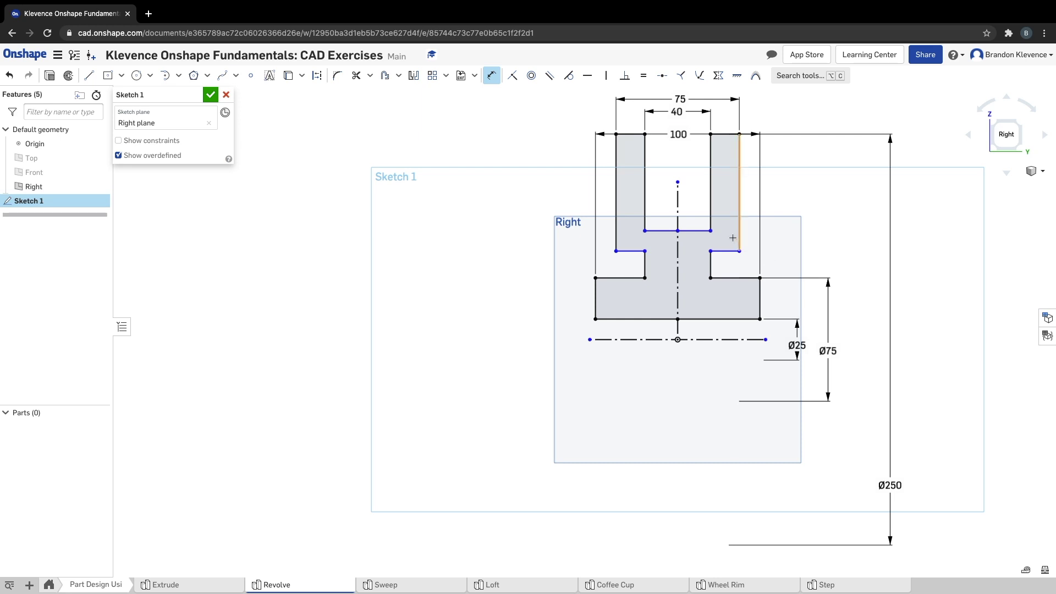
{"action": "left_click", "coordinate": [697, 230]}
{"action": "left_click", "coordinate": [699, 339]}
{"action": "left_click", "coordinate": [854, 467]}
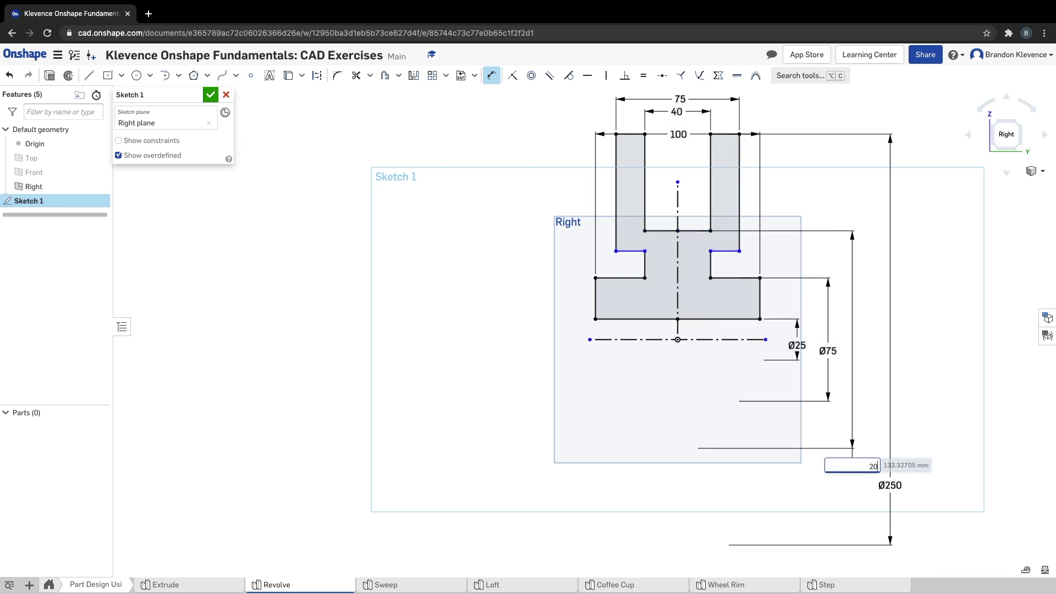
{"action": "type", "text": "200"}
{"action": "key", "text": "Return"}
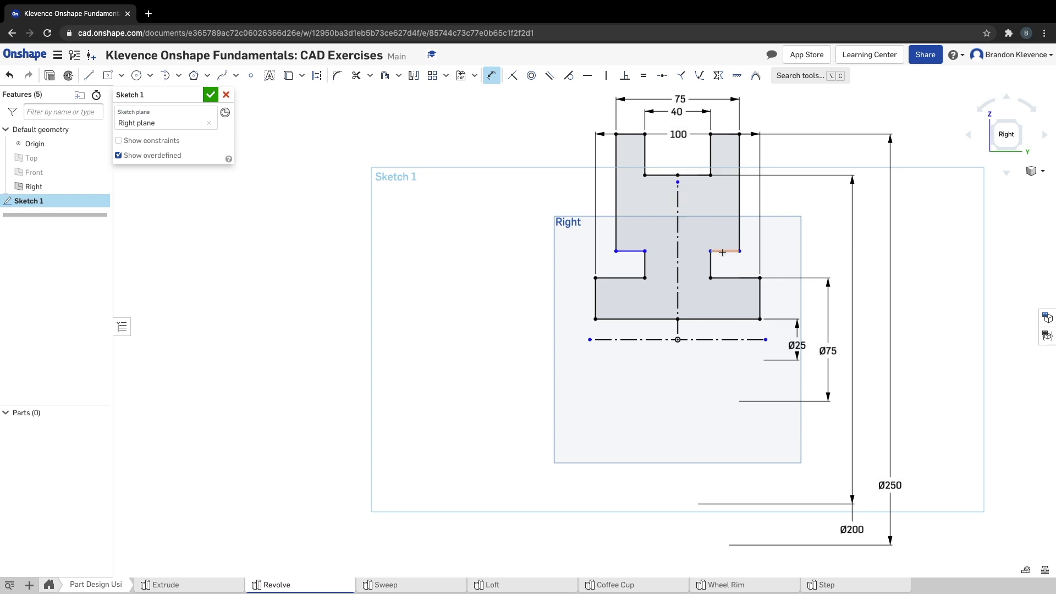
Dimension the notch step edge at Ø165 about the centreline
{"action": "left_click", "coordinate": [722, 252]}
{"action": "left_click", "coordinate": [726, 340]}
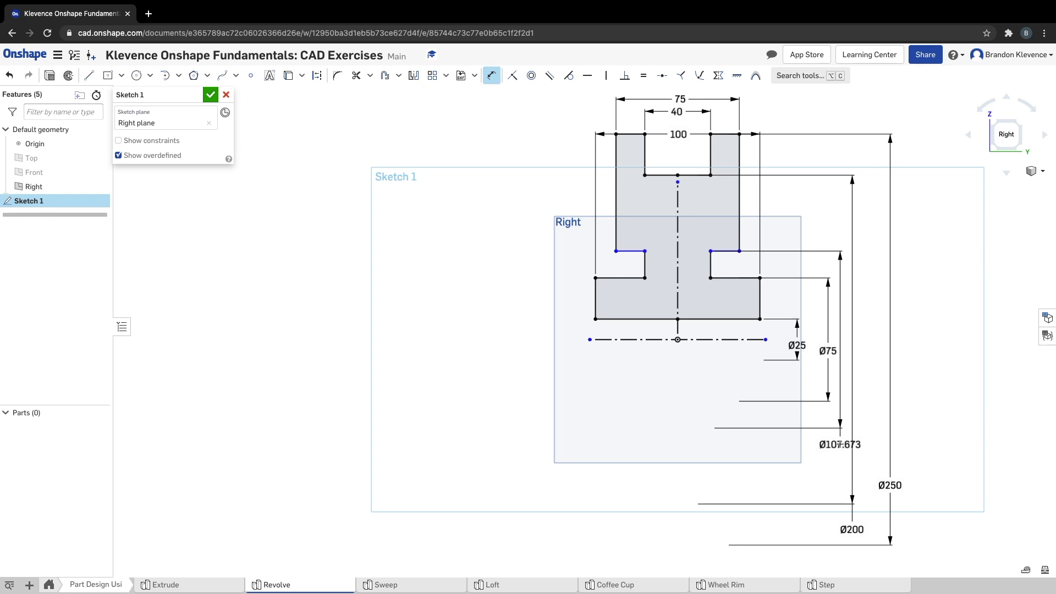
{"action": "left_click", "coordinate": [841, 442]}
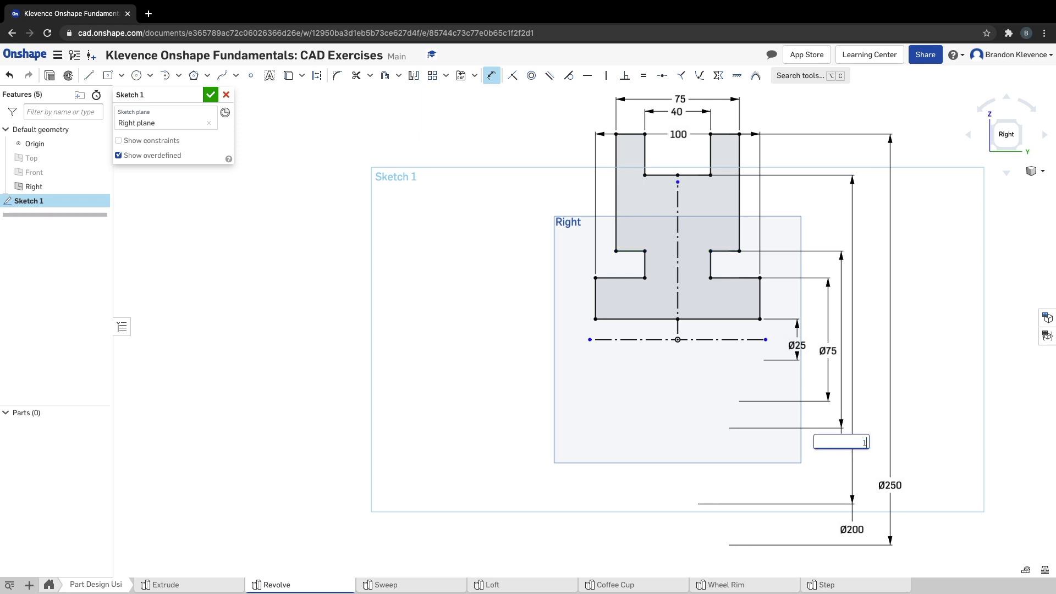
{"action": "type", "text": "165"}
{"action": "key", "text": "Return"}
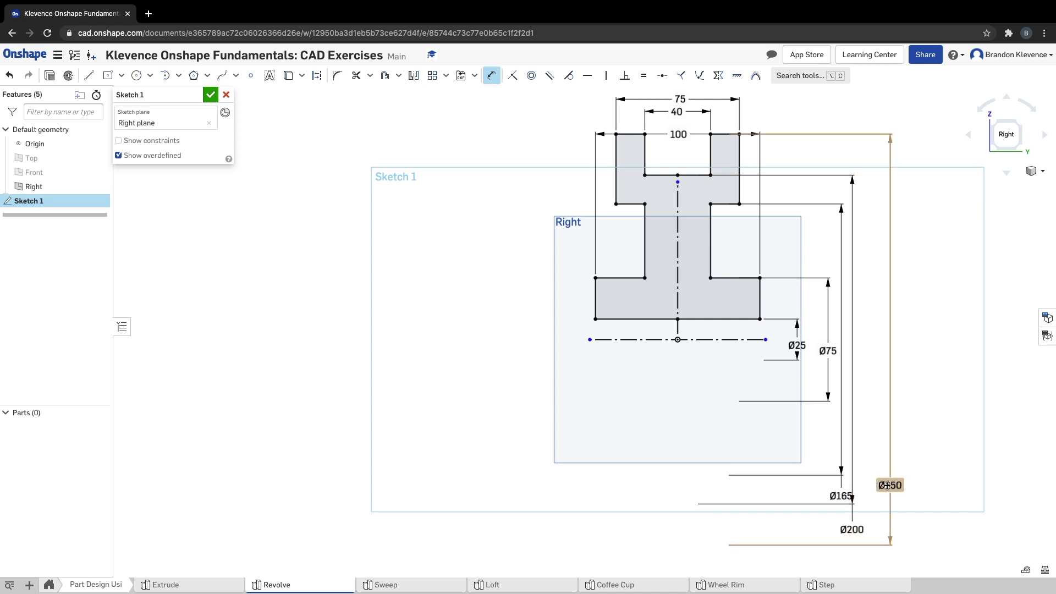
Move the Ø250, Ø200 and Ø165 labels out to the right side
{"action": "left_click_drag", "start_coordinate": [890, 485], "coordinate": [936, 350]}
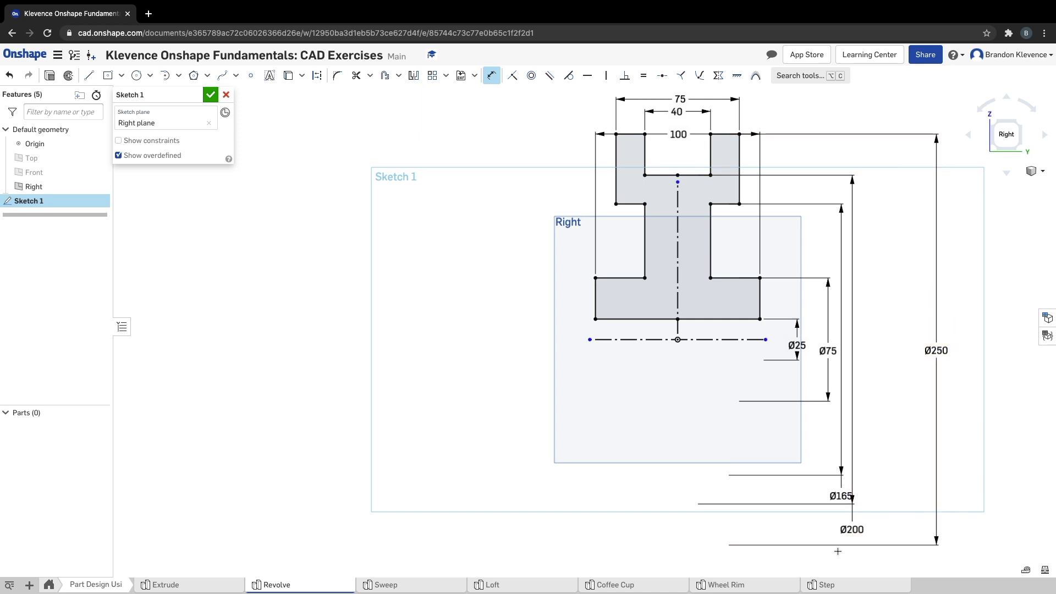
{"action": "left_click_drag", "start_coordinate": [847, 535], "coordinate": [892, 349]}
{"action": "left_click_drag", "start_coordinate": [841, 495], "coordinate": [825, 343]}
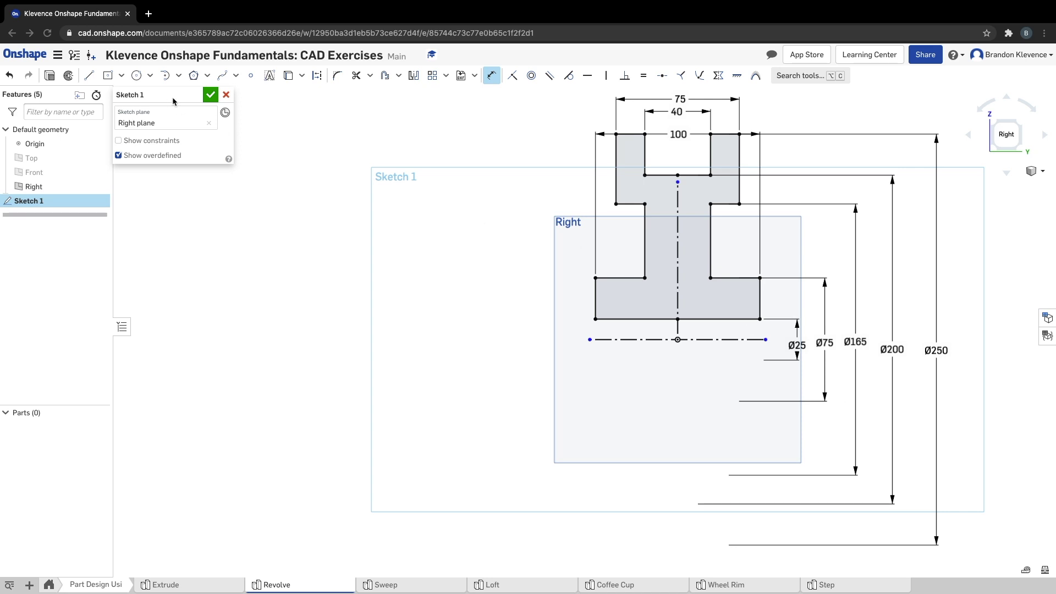
Accept and close Sketch 1 with its fully dimensioned profile
{"action": "left_click", "coordinate": [210, 96]}
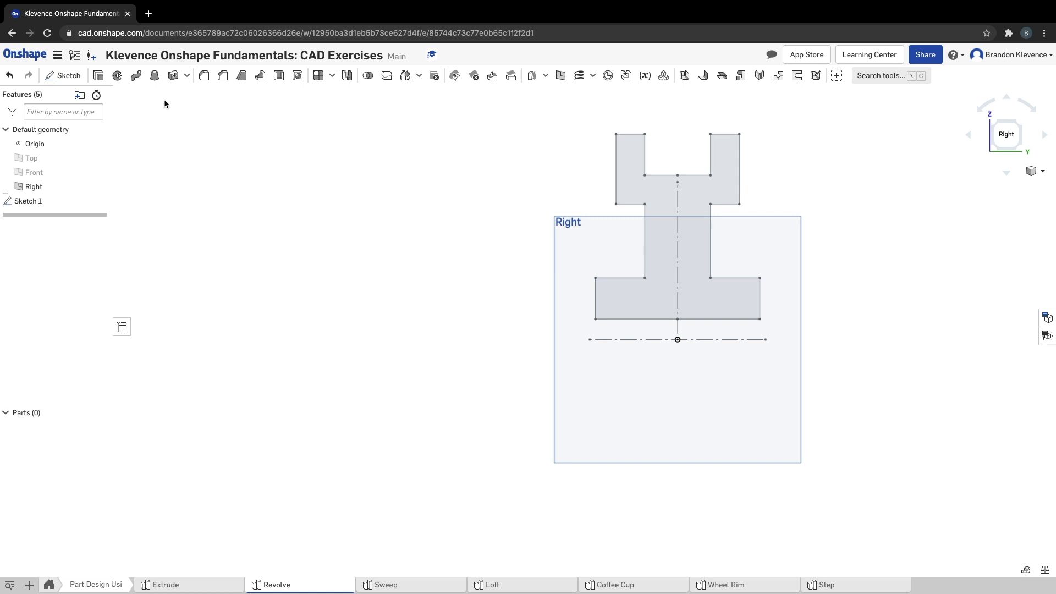
Revolve the castle-shaped sketch region a full turn about the horizontal centre line, viewed isometrically
{"action": "left_click", "coordinate": [119, 77]}
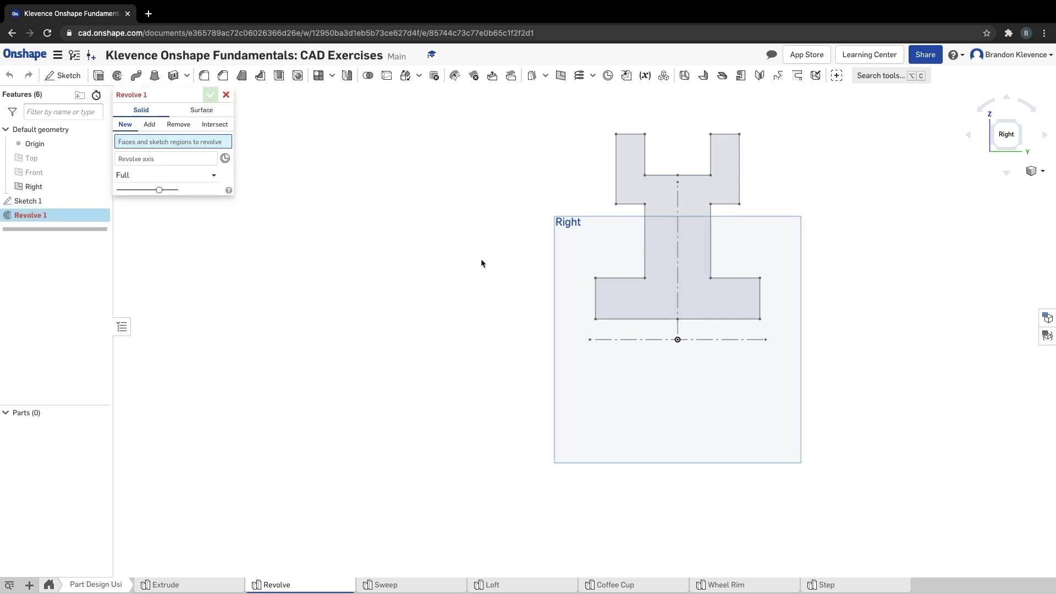
{"action": "left_click", "coordinate": [661, 201]}
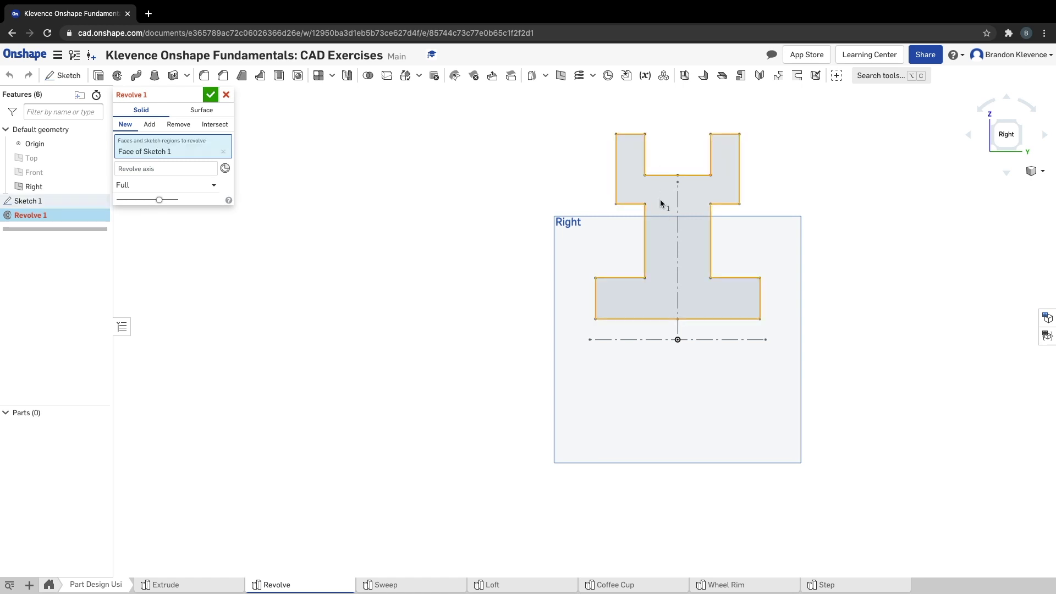
{"action": "left_click", "coordinate": [153, 169]}
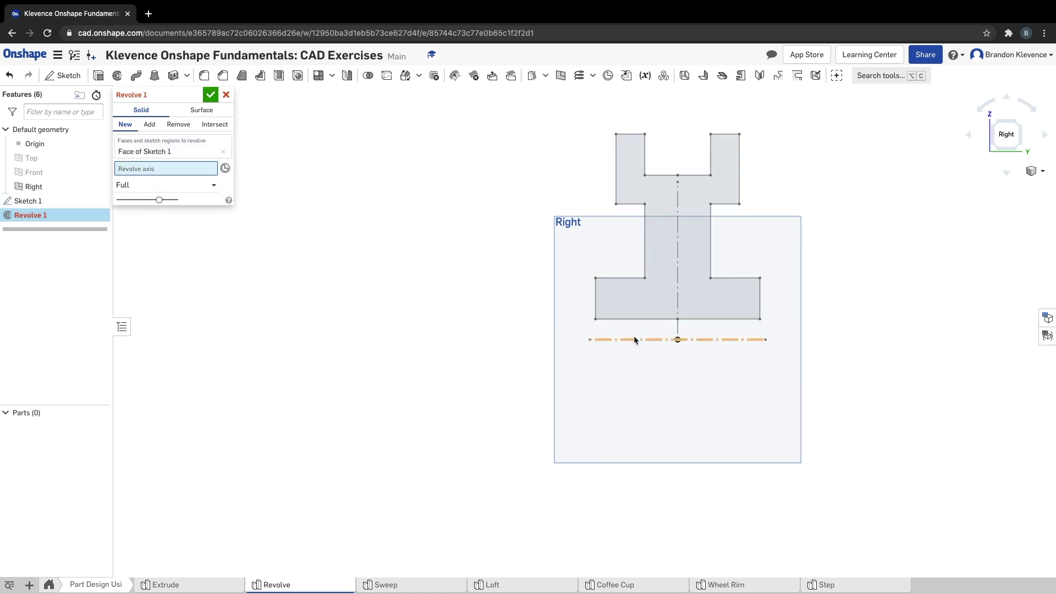
{"action": "left_click", "coordinate": [1035, 171]}
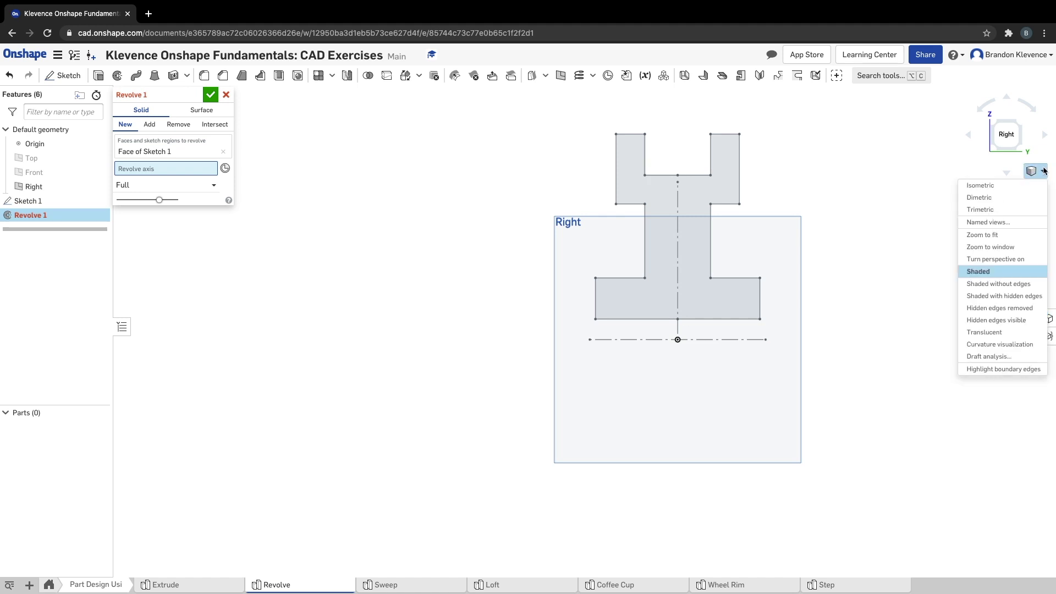
{"action": "left_click", "coordinate": [998, 189]}
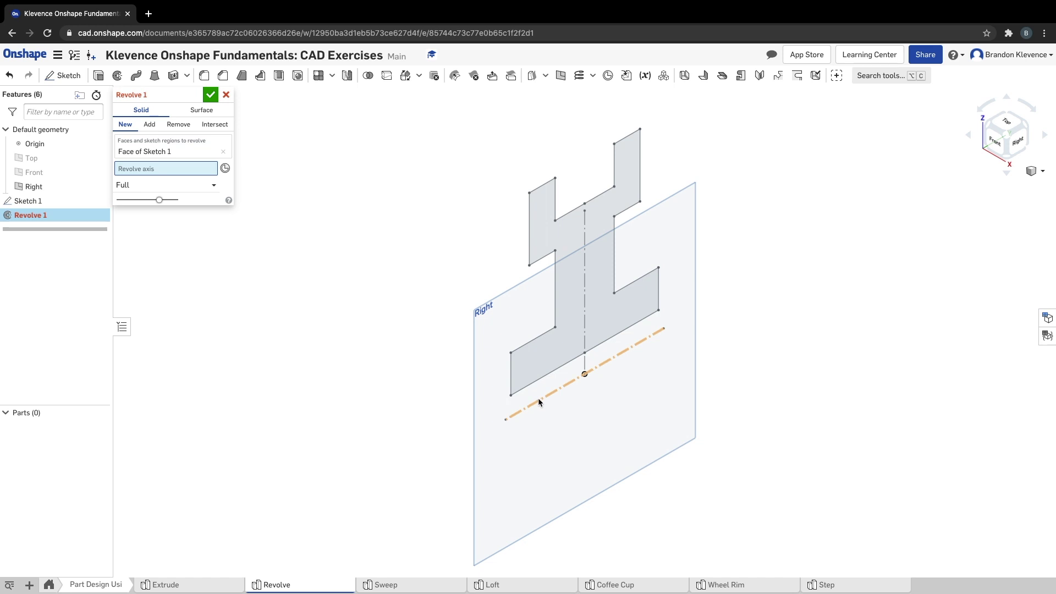
{"action": "left_click", "coordinate": [541, 398]}
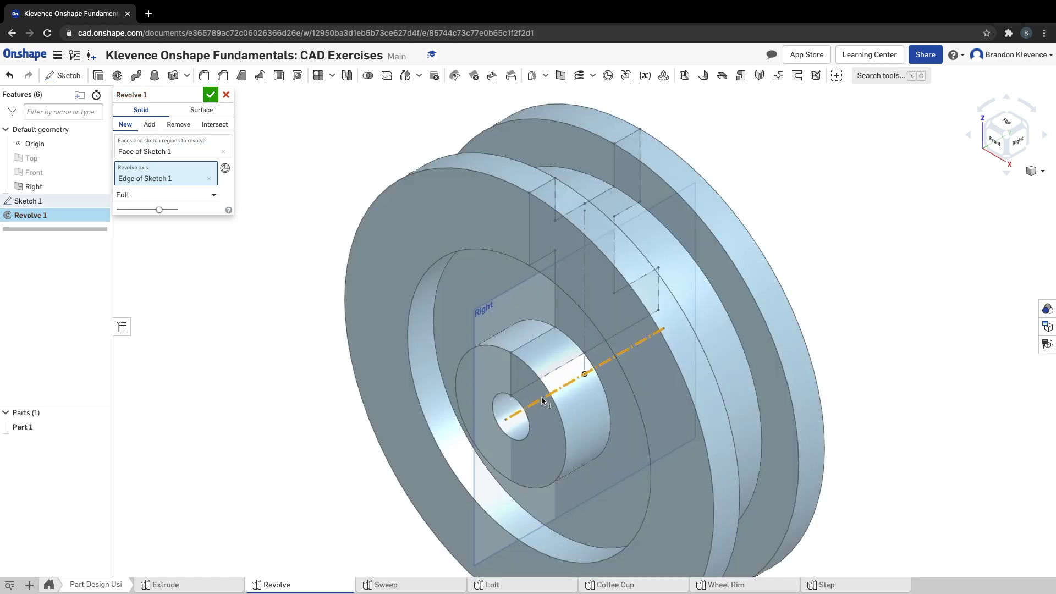
{"action": "left_click", "coordinate": [1041, 171]}
{"action": "left_click", "coordinate": [1020, 186]}
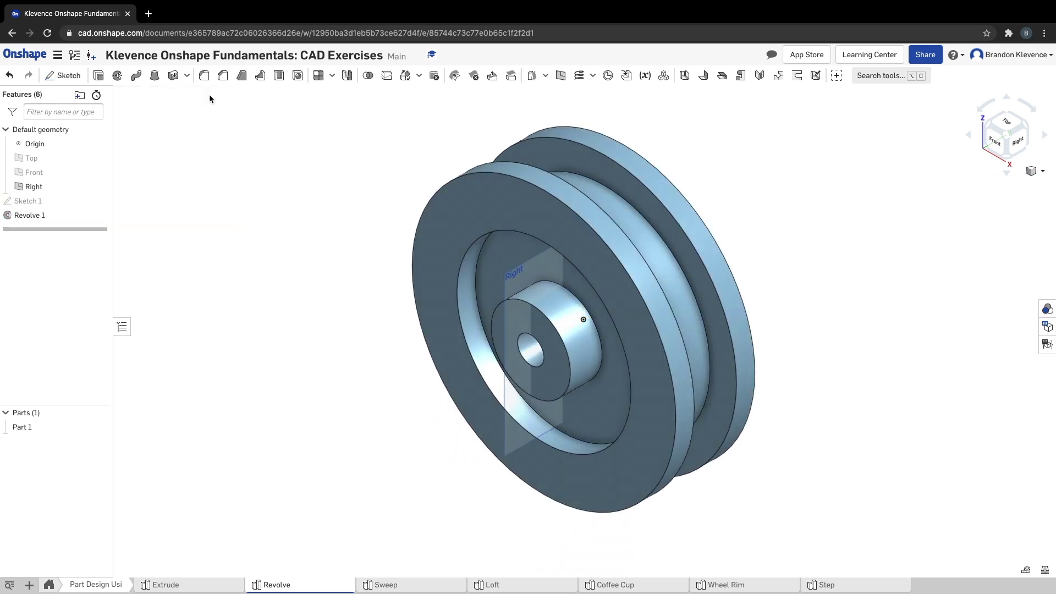
Hide the Right plane and rename Part 1 in the Parts list to 'Wheel'
{"action": "left_click", "coordinate": [94, 187]}
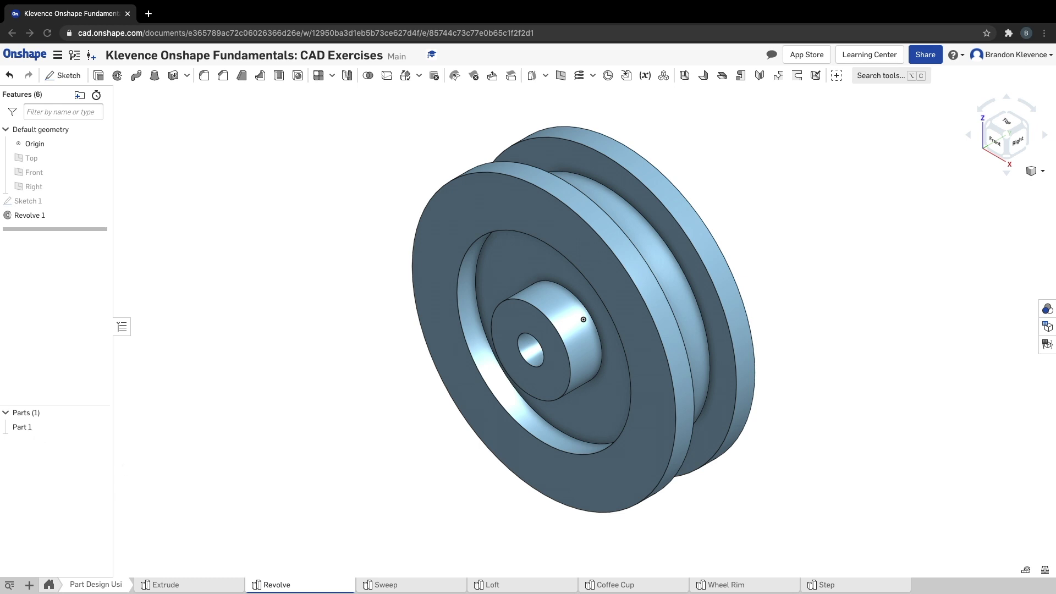
{"action": "right_click", "coordinate": [27, 428]}
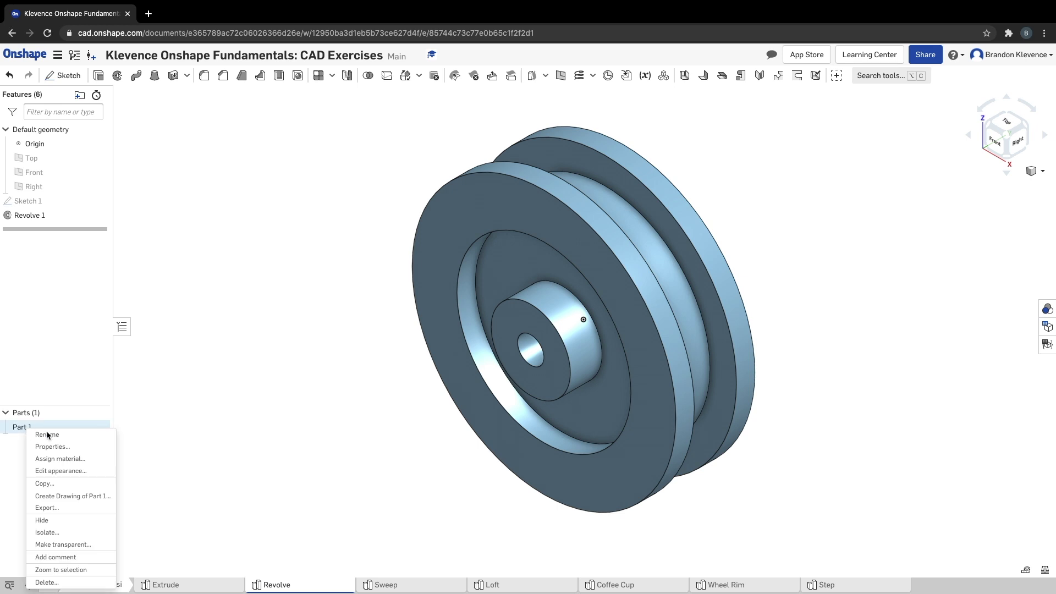
{"action": "left_click", "coordinate": [47, 435]}
{"action": "type", "text": "Wheel"}
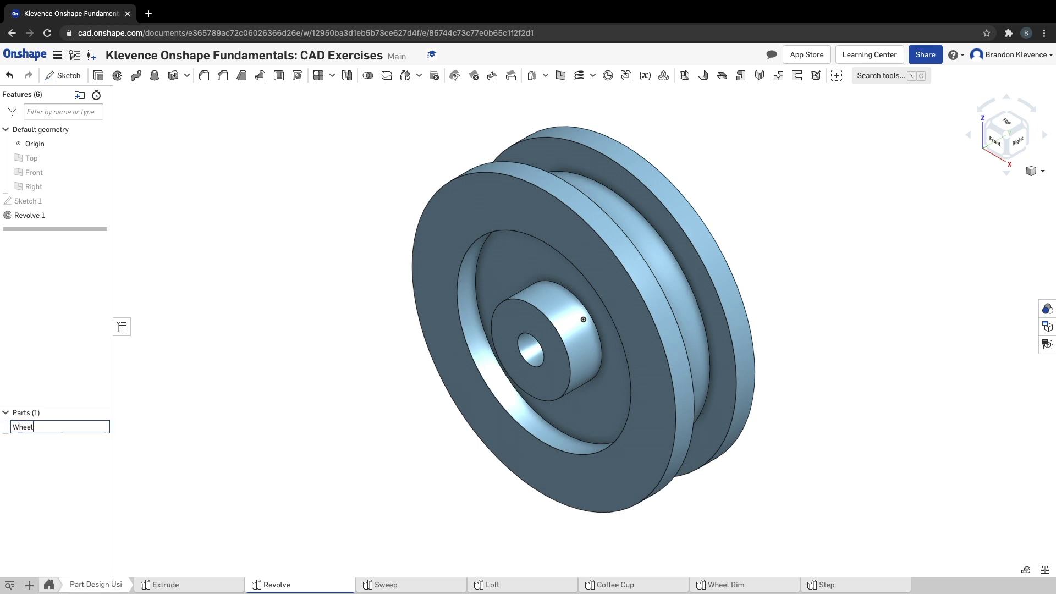
{"action": "key", "text": "Return"}
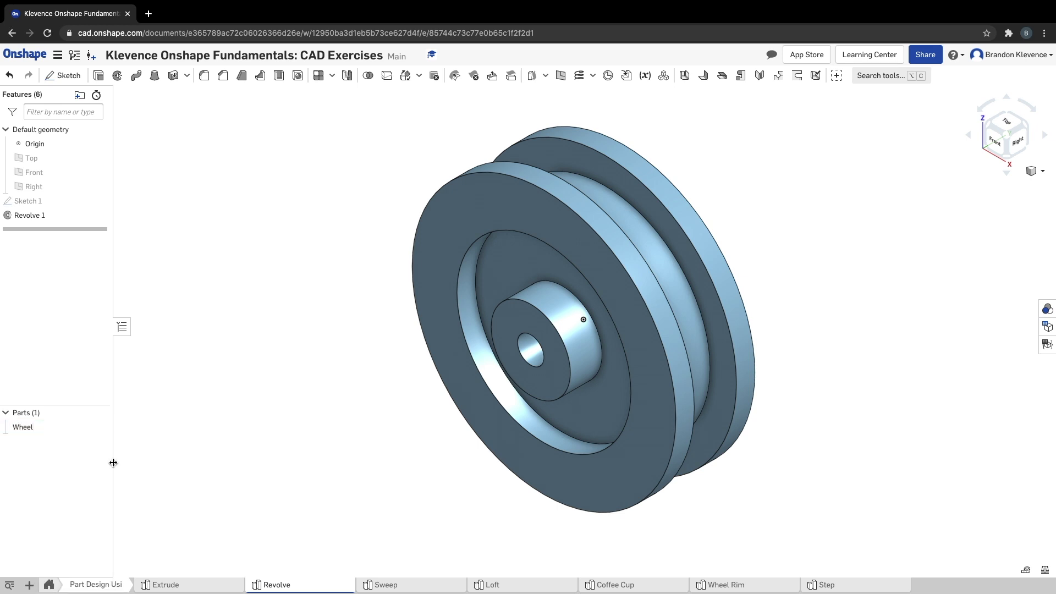
{"action": "right_click", "coordinate": [23, 427]}
Give the Wheel part Stainless Steel 304 from the Onshape Material Library
{"action": "left_click", "coordinate": [50, 458]}
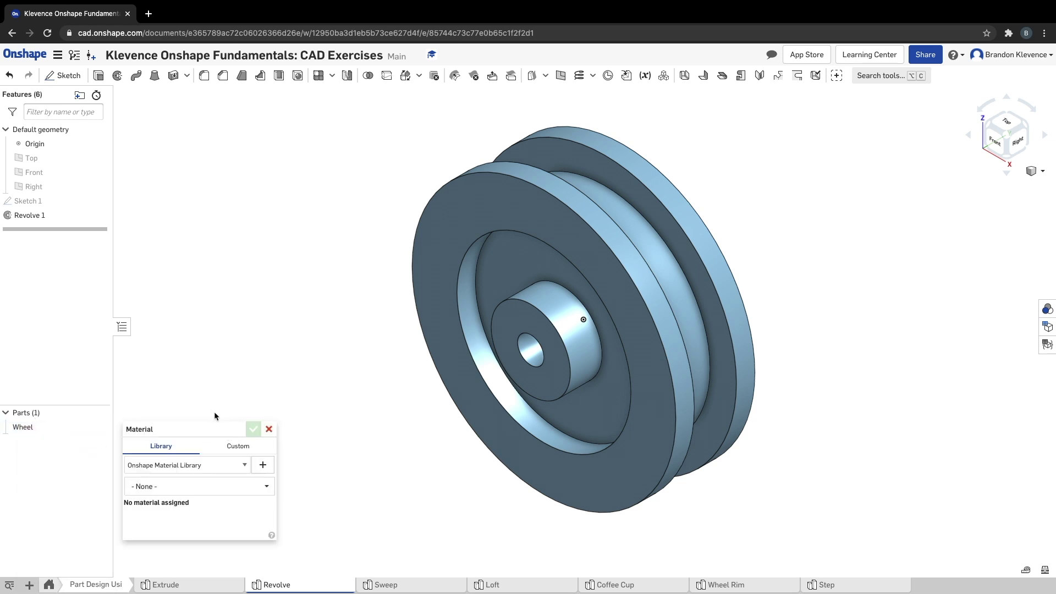
{"action": "left_click", "coordinate": [200, 487]}
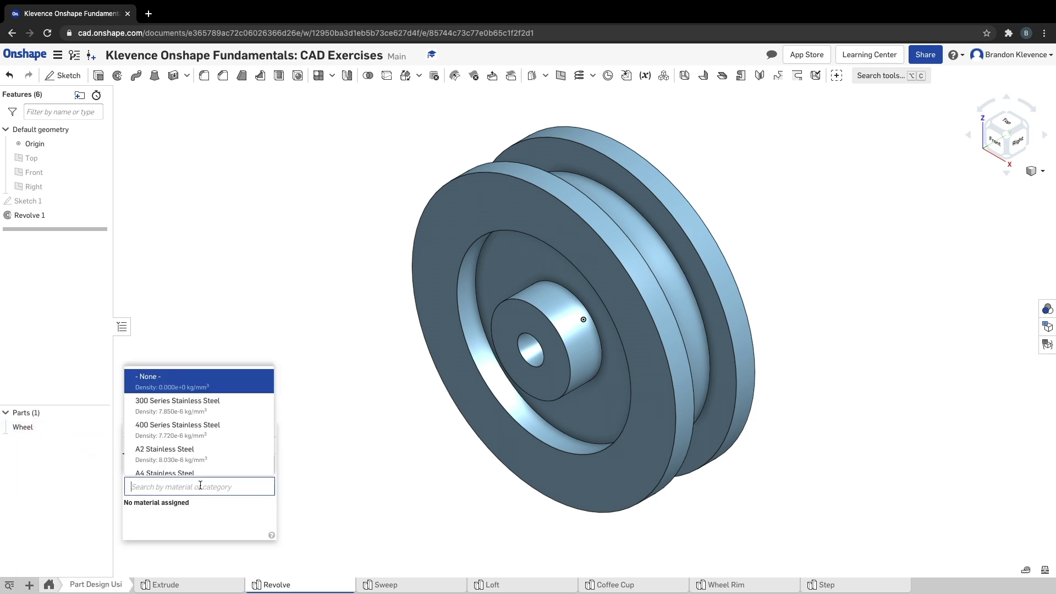
{"action": "type", "text": "Sta"}
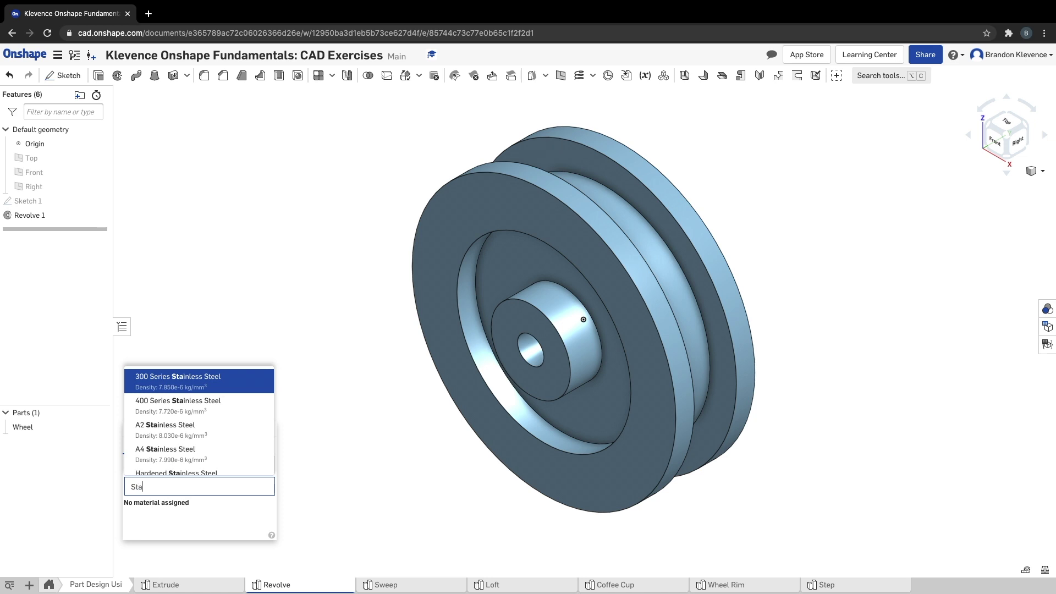
{"action": "type", "text": "inless Stee"}
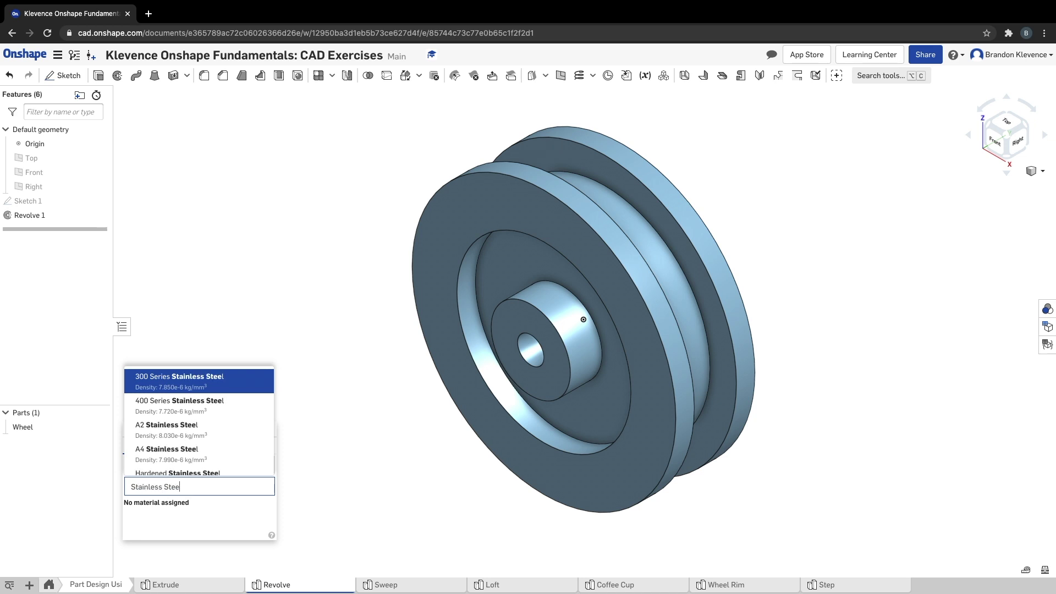
{"action": "type", "text": "l 304"}
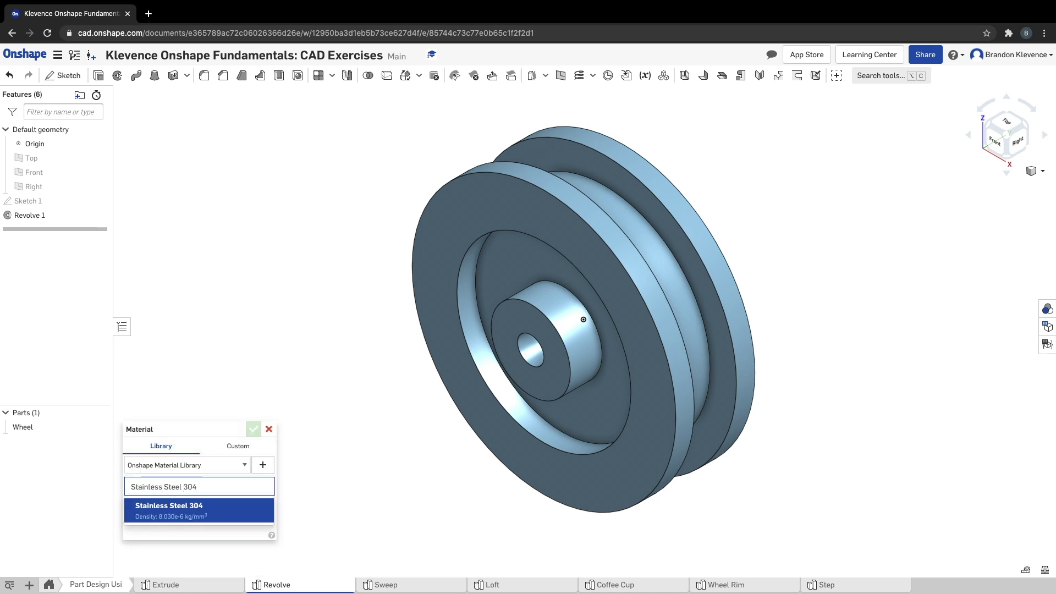
{"action": "left_click", "coordinate": [190, 510]}
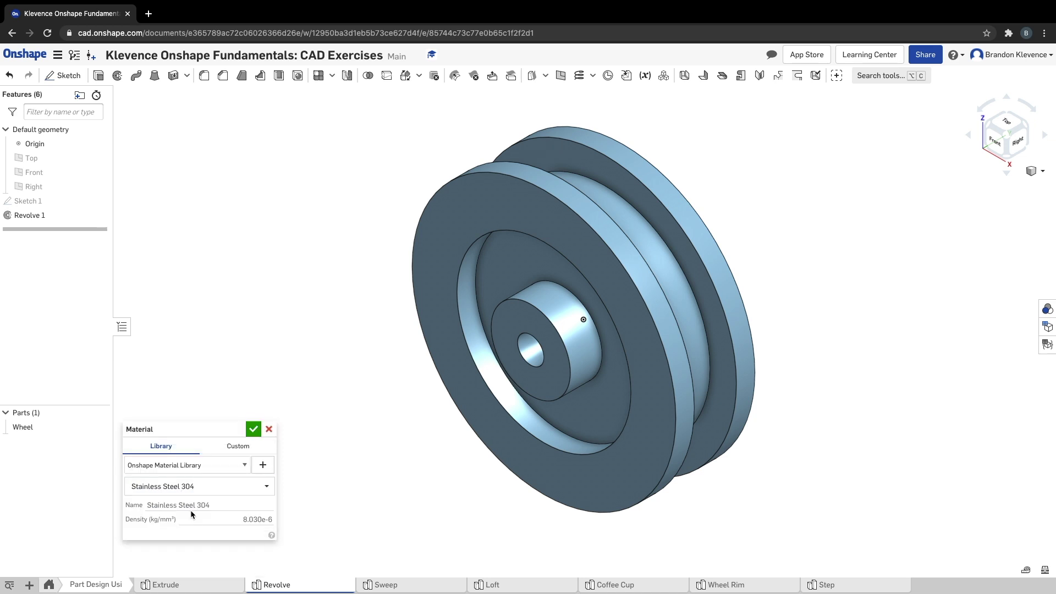
{"action": "left_click", "coordinate": [254, 429]}
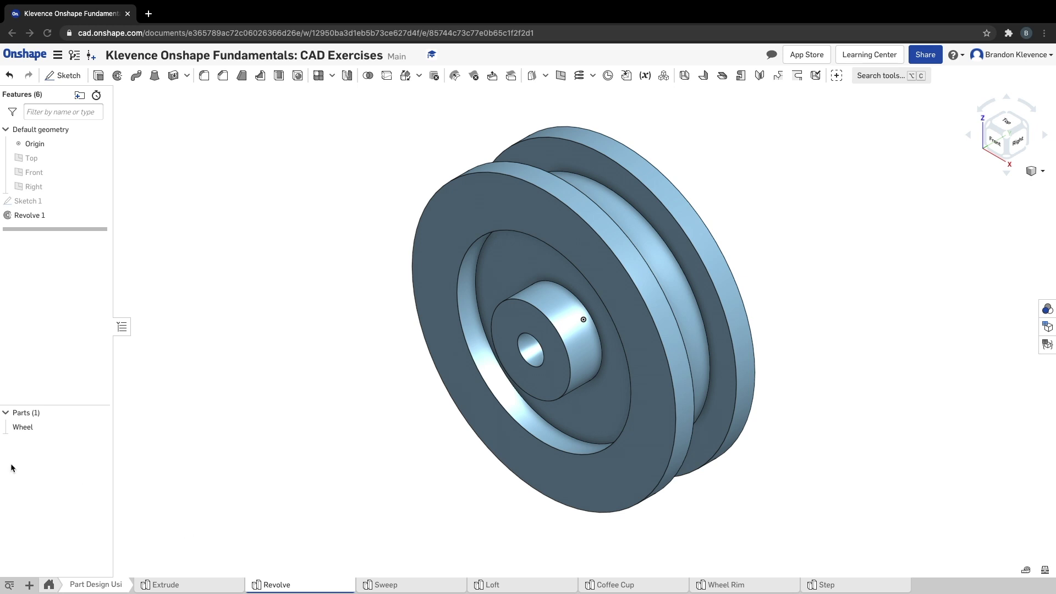
{"action": "left_click", "coordinate": [36, 428]}
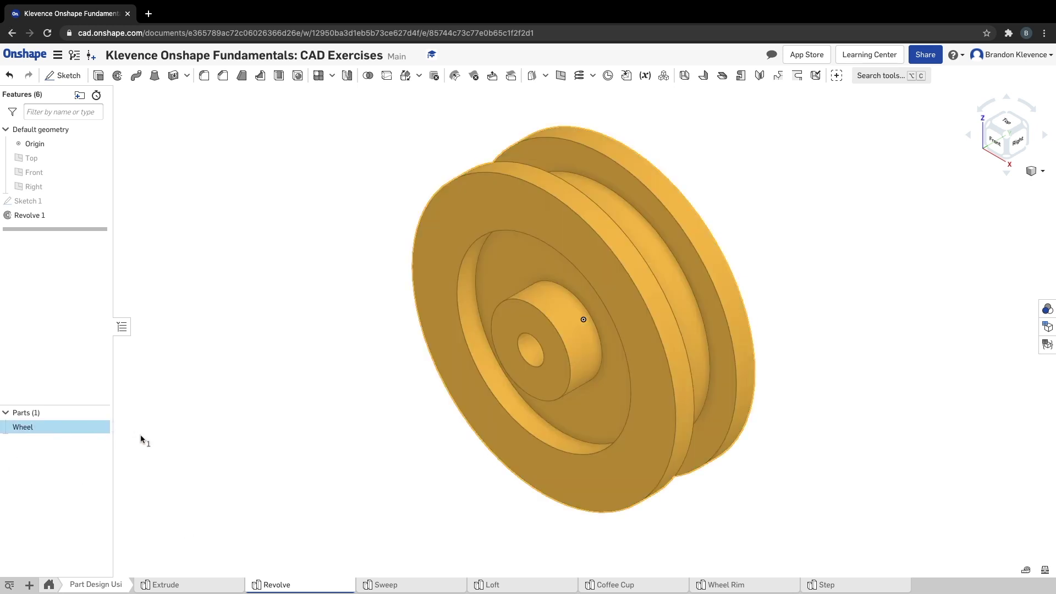